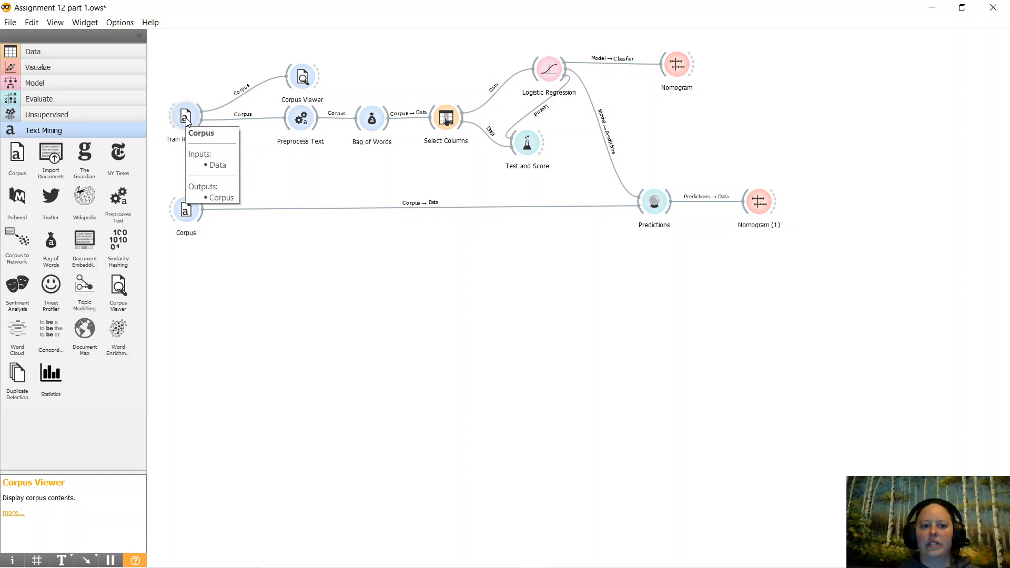
Switch to Excel to look over the restaurant review workbook and the train (1) workbook, and close train (1).
mouse_move(607, 562)
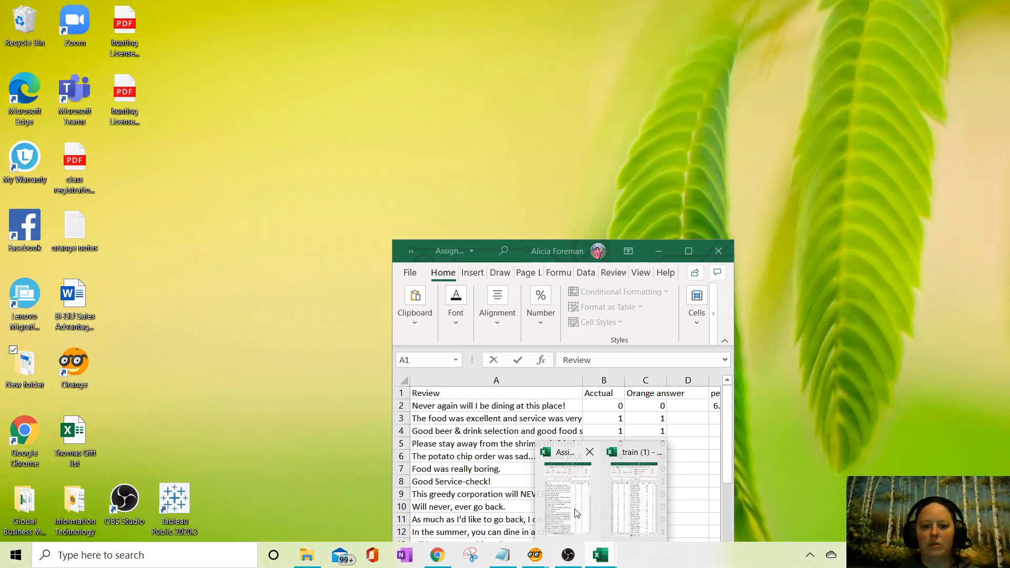
left_click(574, 509)
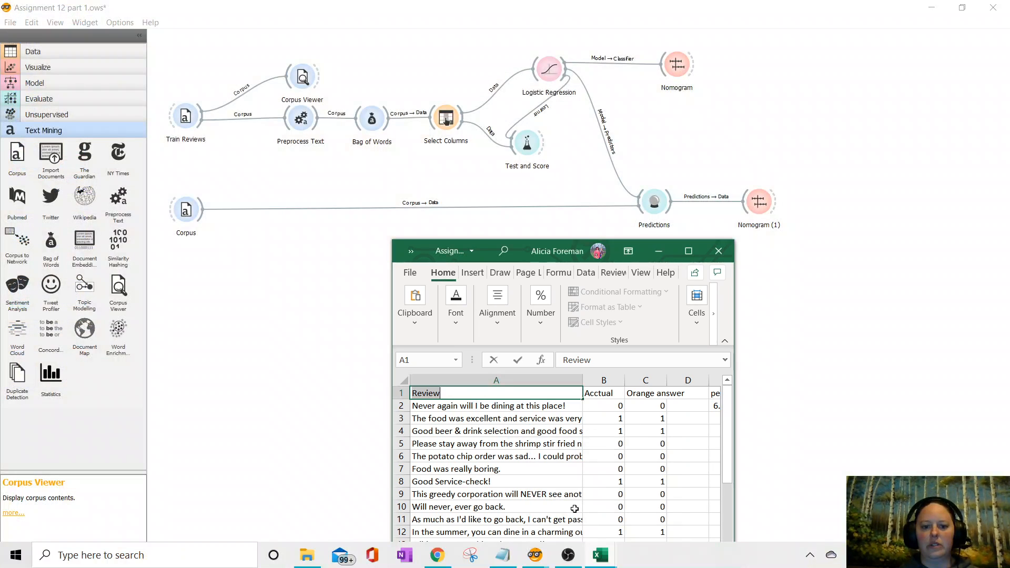
mouse_move(601, 555)
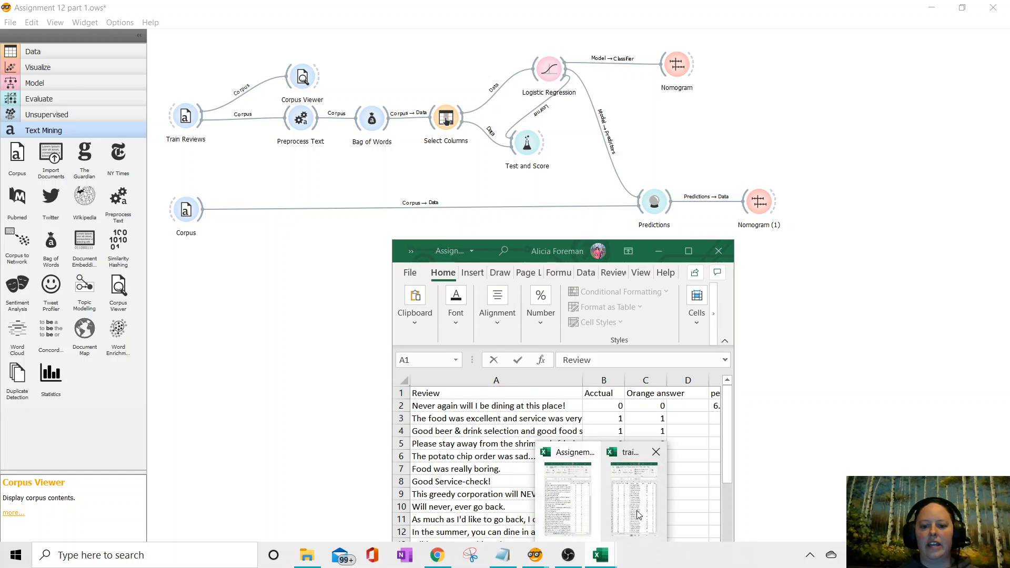
left_click(638, 513)
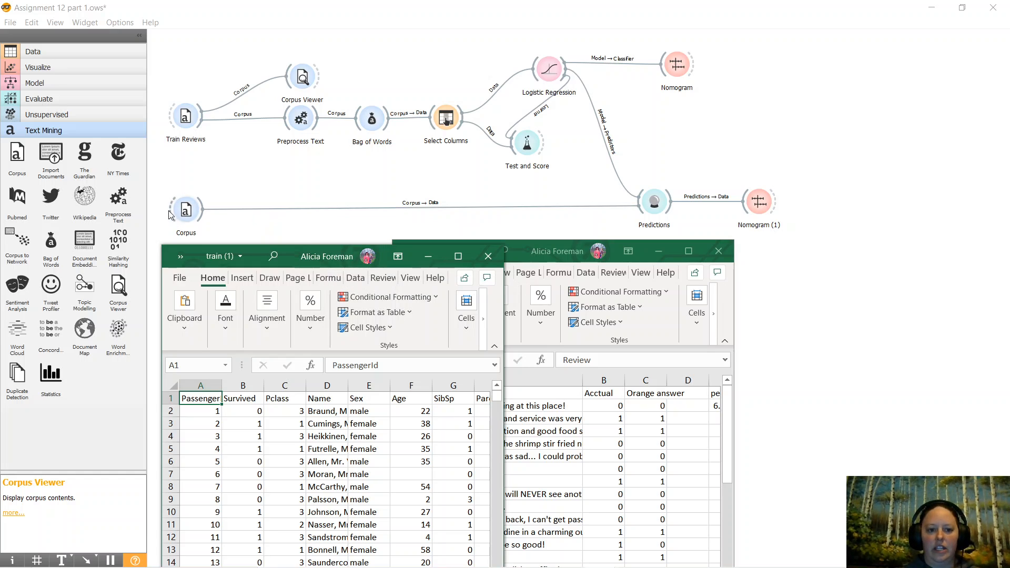
left_click(187, 211)
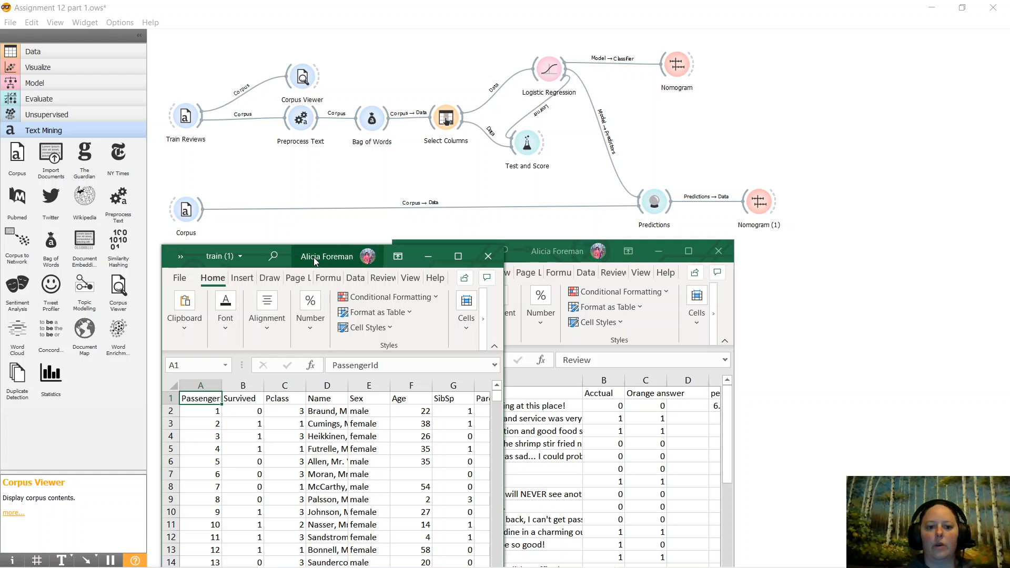
left_click_drag(306, 254, 378, 19)
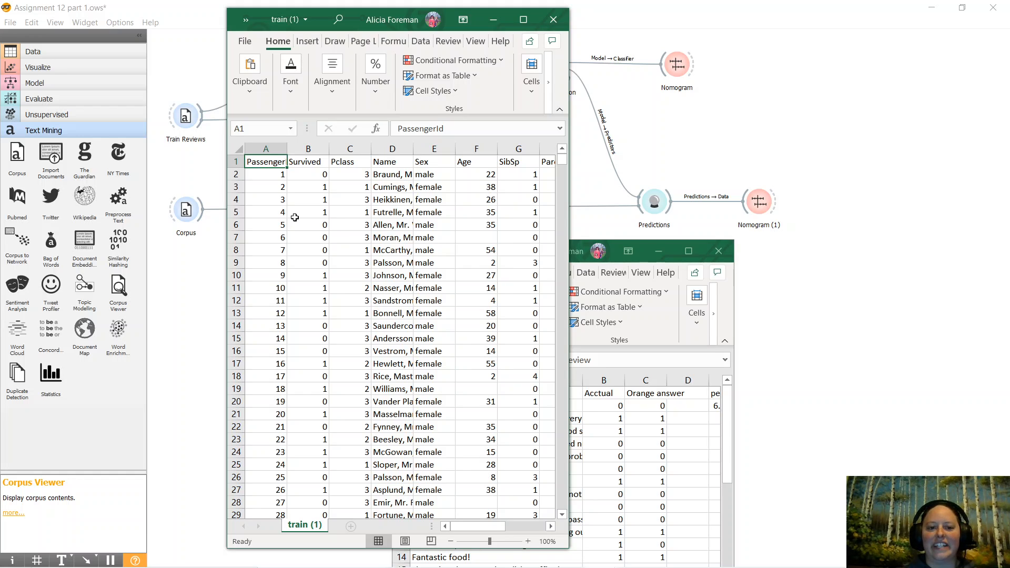
left_click(553, 21)
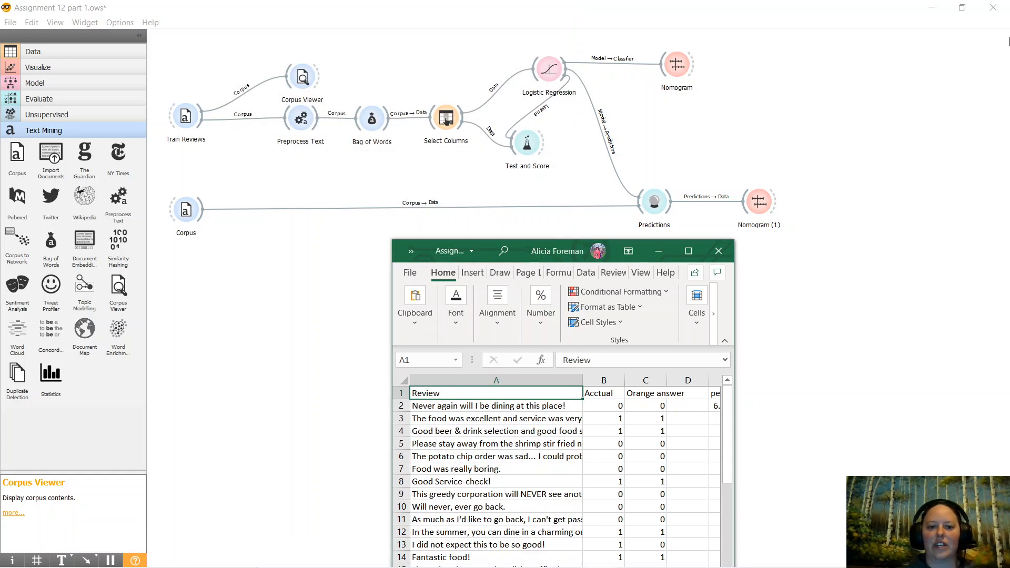
Examine the training reviews and their Liked values in the Corpus Viewer attached to Train Reviews, from first to last document.
double_click(312, 82)
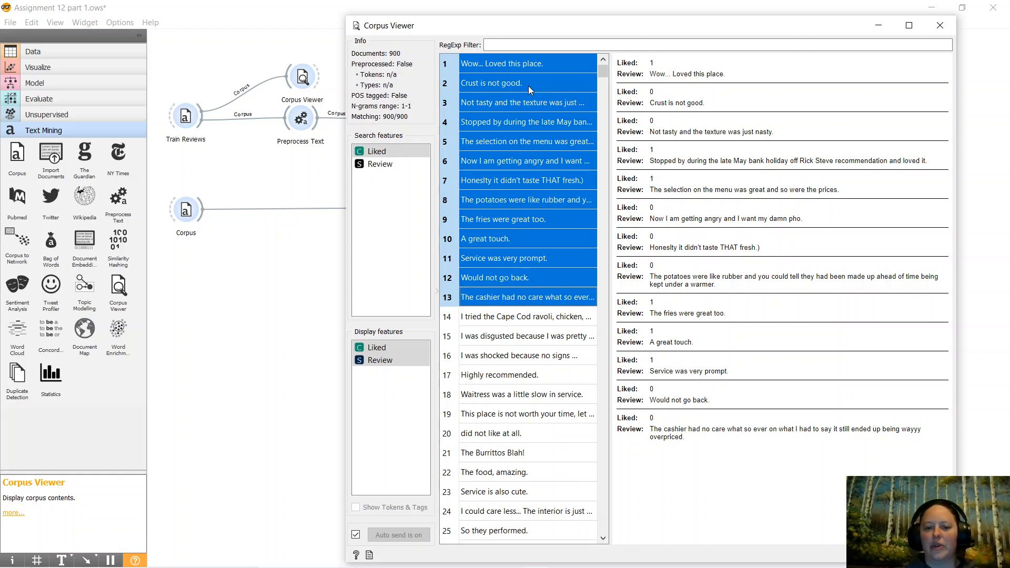
left_click_drag(603, 73, 603, 534)
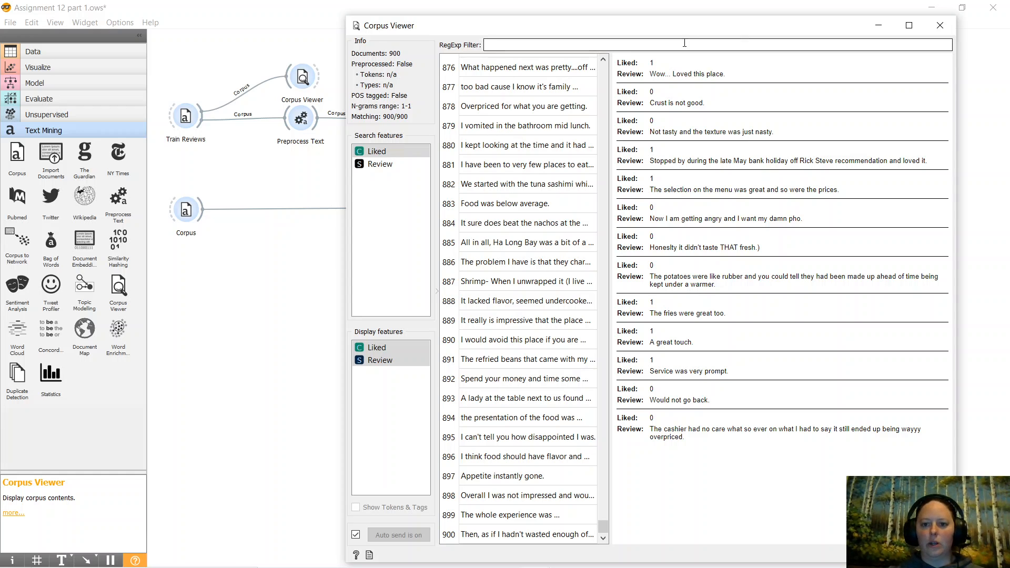
left_click(519, 129)
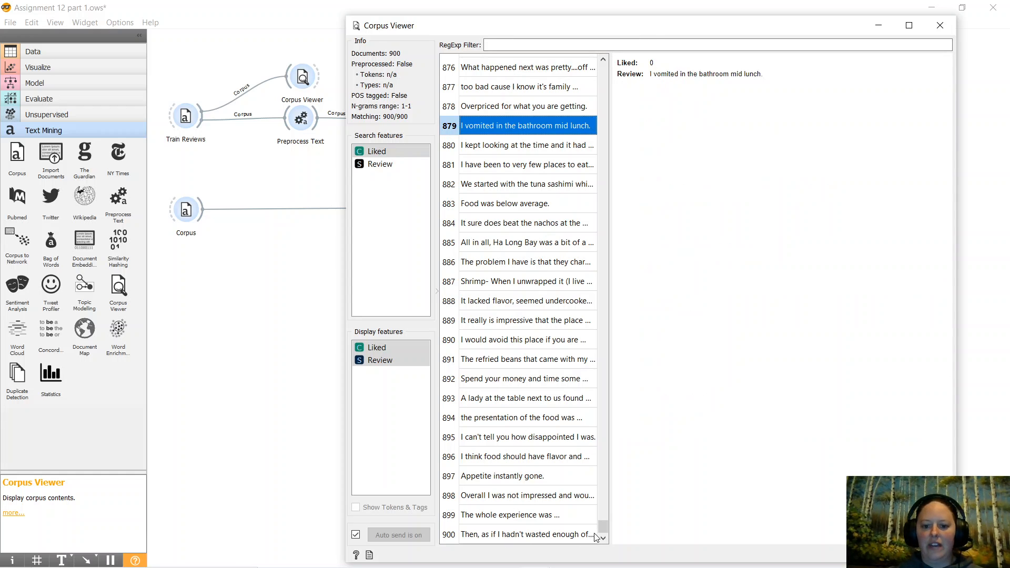
left_click_drag(603, 526, 586, 71)
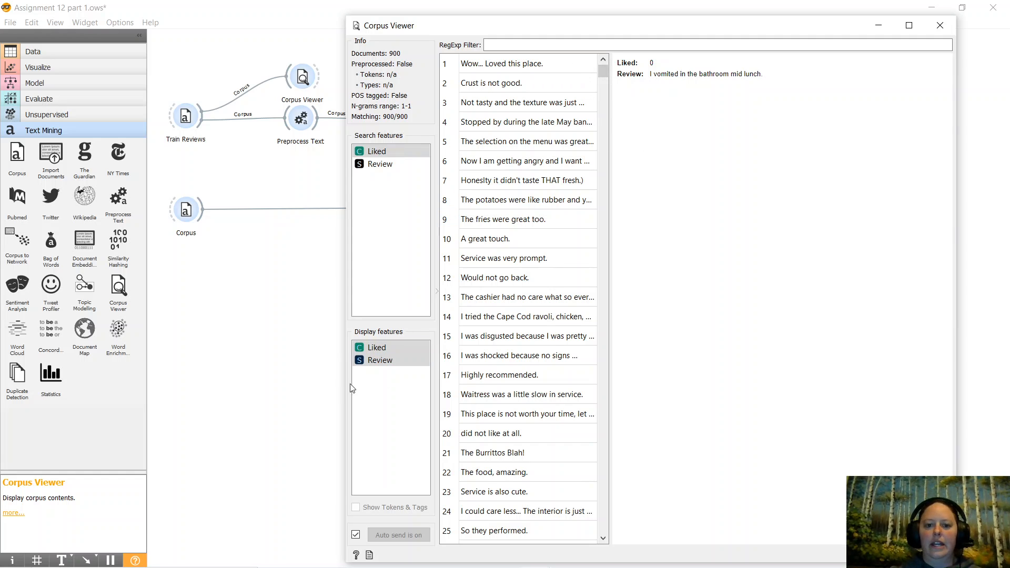
left_click(293, 384)
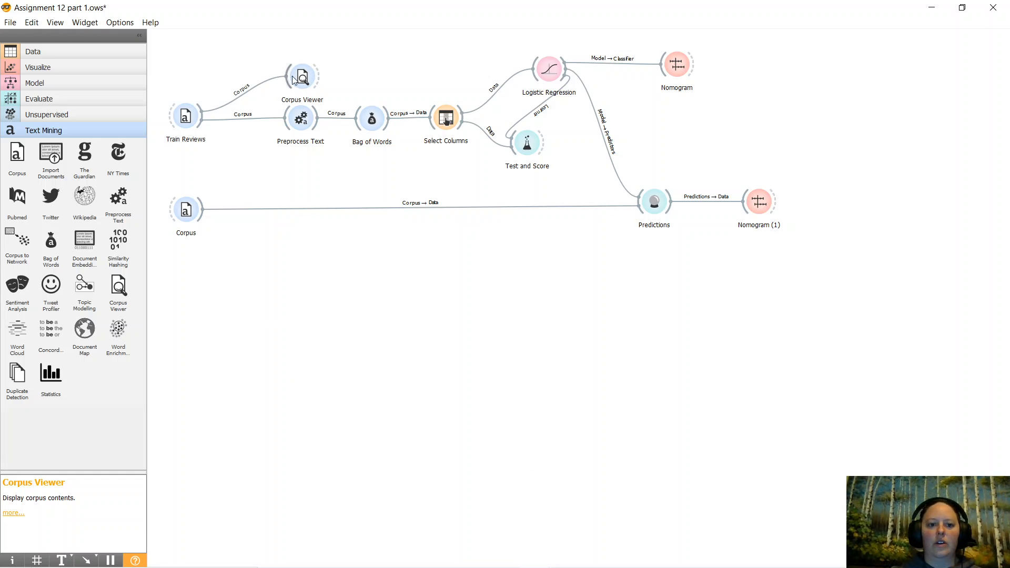
Review the transformation, tokenization and filtering settings of Preprocess Text and the options of Bag of Words.
double_click(301, 121)
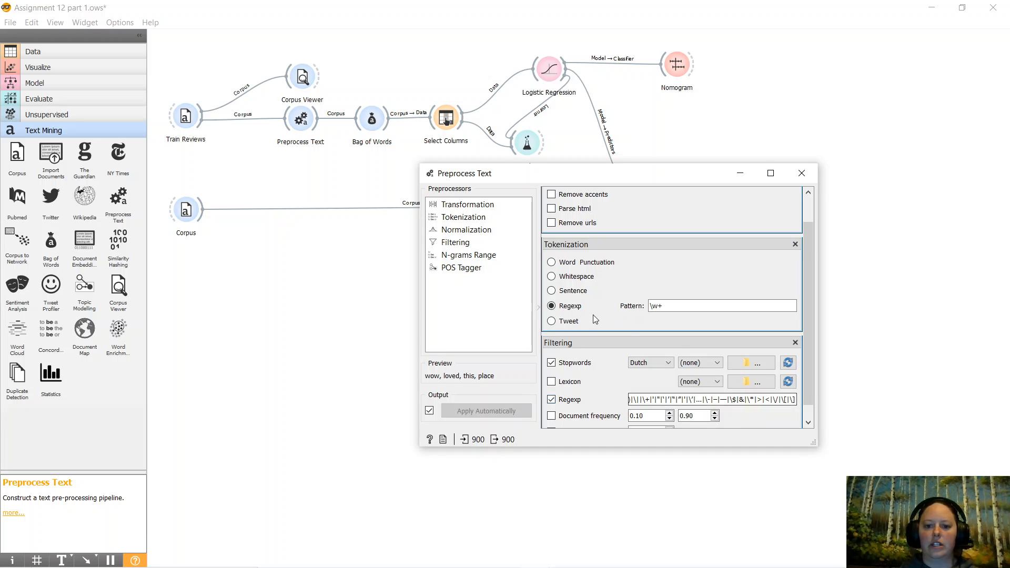
scroll(595, 226, "up", 2)
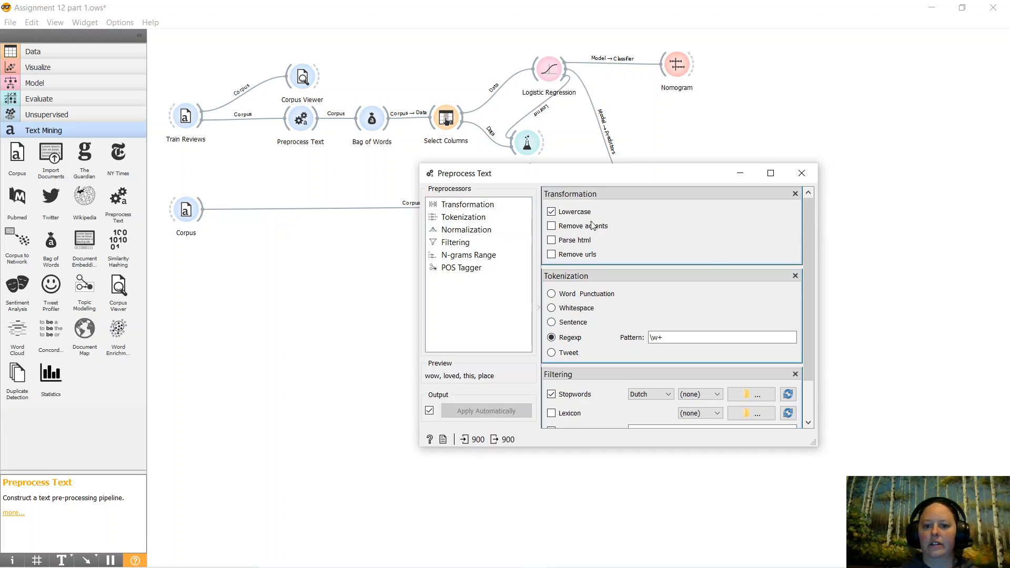
scroll(595, 213, "down", 3)
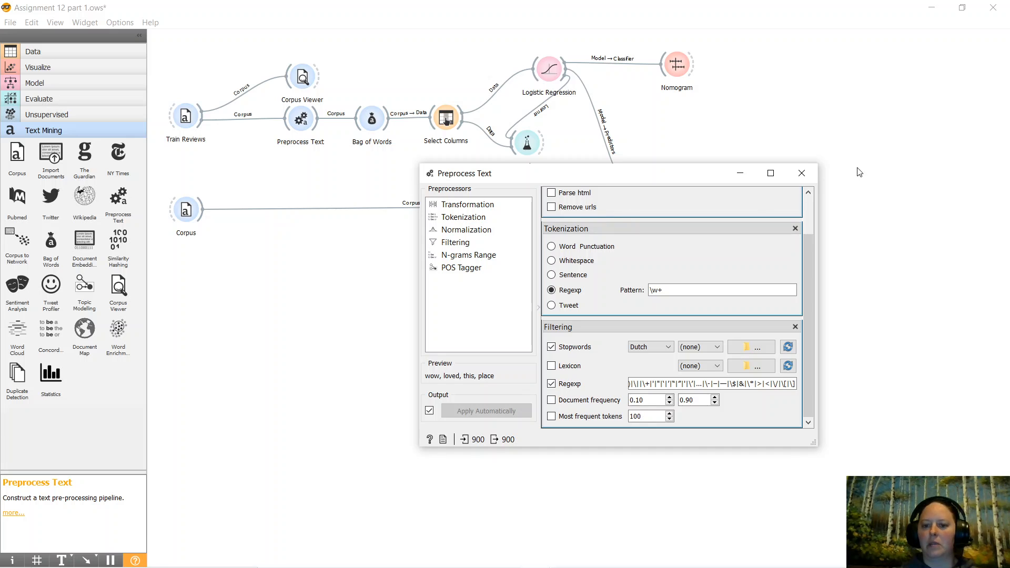
left_click(801, 175)
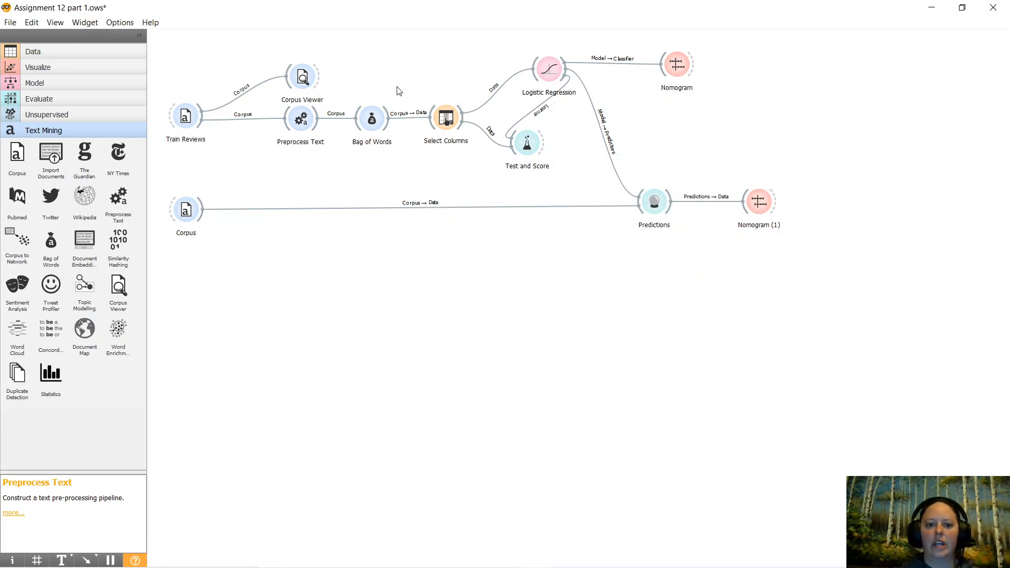
double_click(371, 118)
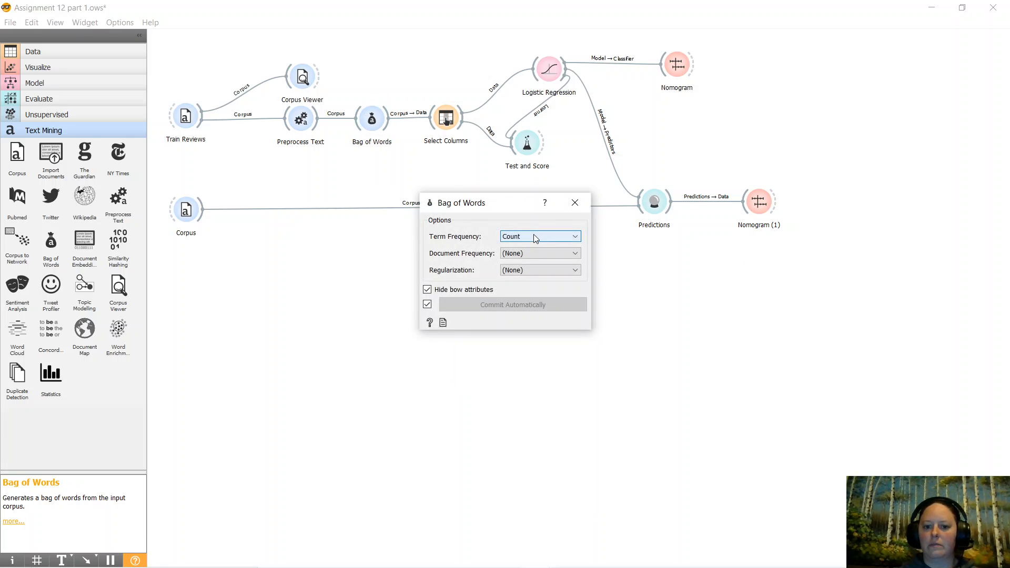
left_click(575, 203)
Check the feature, target and meta assignments in Select Columns and the regularization settings of Logistic Regression.
double_click(445, 118)
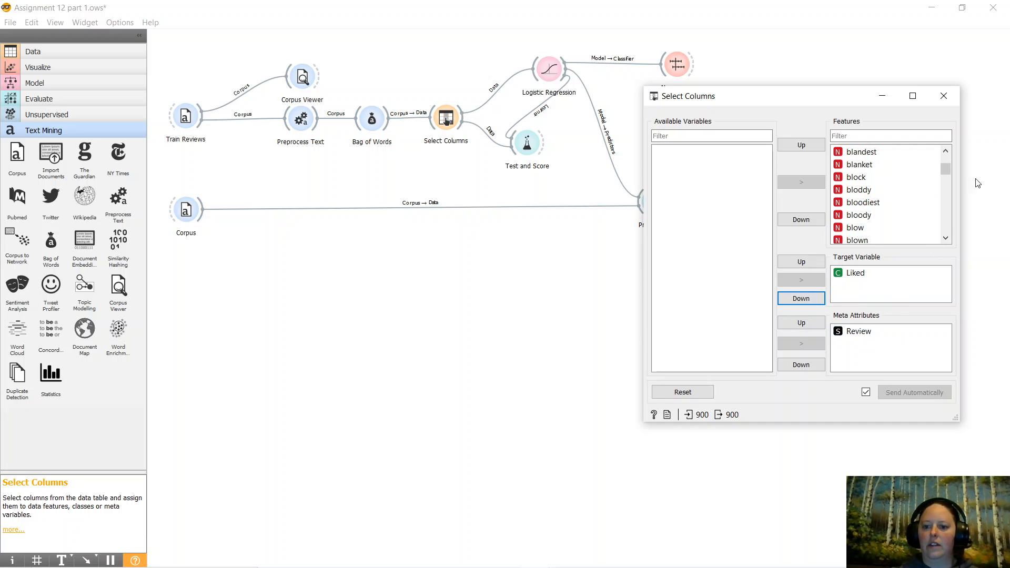
left_click(943, 96)
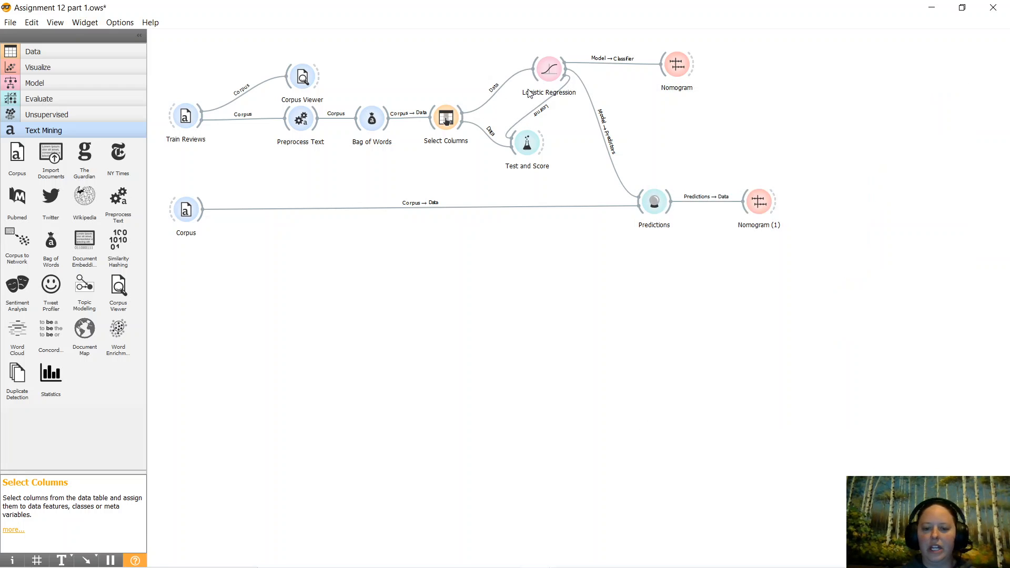
double_click(561, 67)
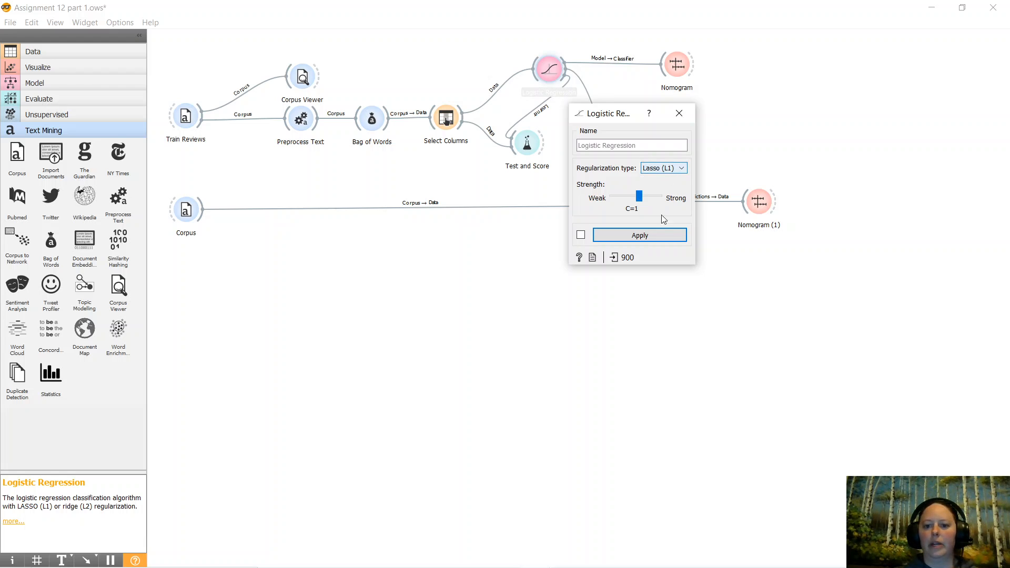
left_click(679, 113)
Open the Nomogram fed by Logistic Regression in a maximized window and examine the best-ranked words for target class 0.
double_click(683, 64)
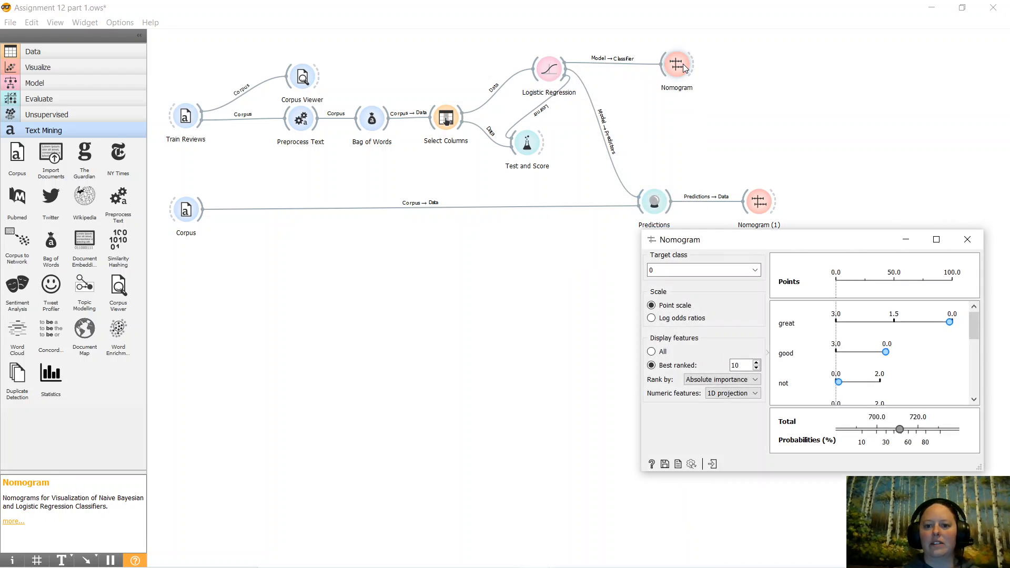
left_click(936, 240)
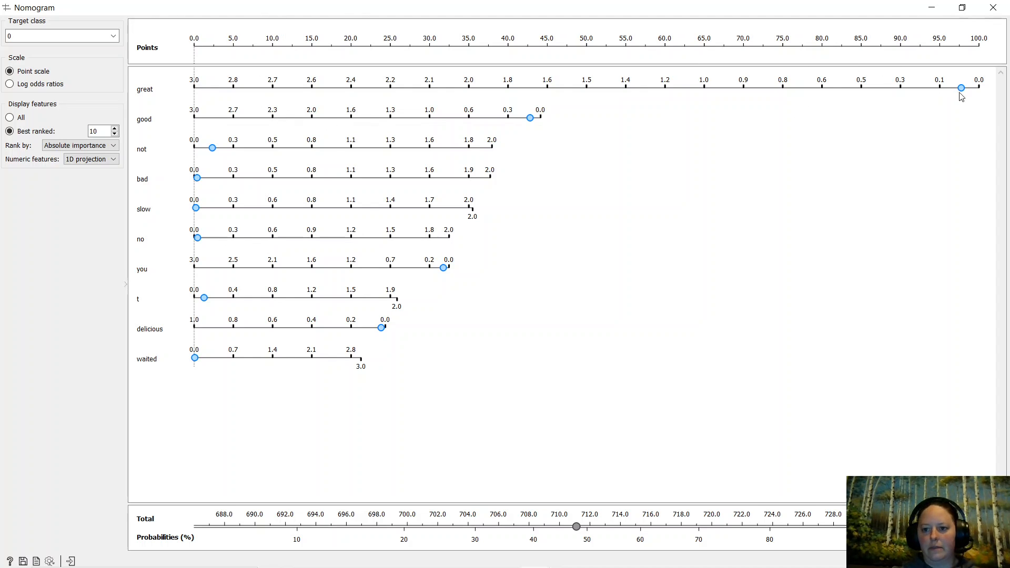
mouse_move(961, 90)
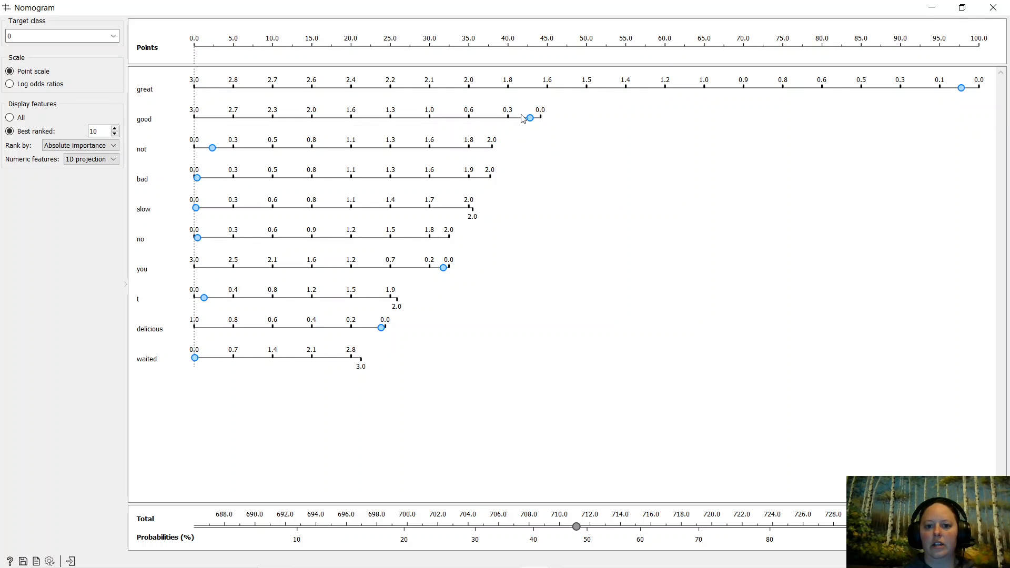
mouse_move(212, 152)
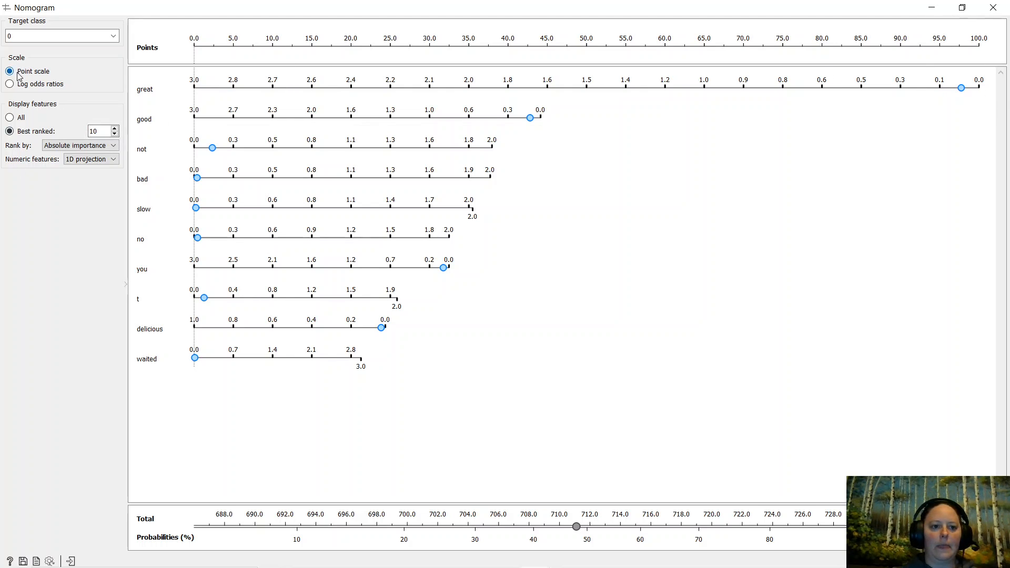
View the nomogram for target class 1, set the target class back to 0 and close the nomogram.
left_click(113, 36)
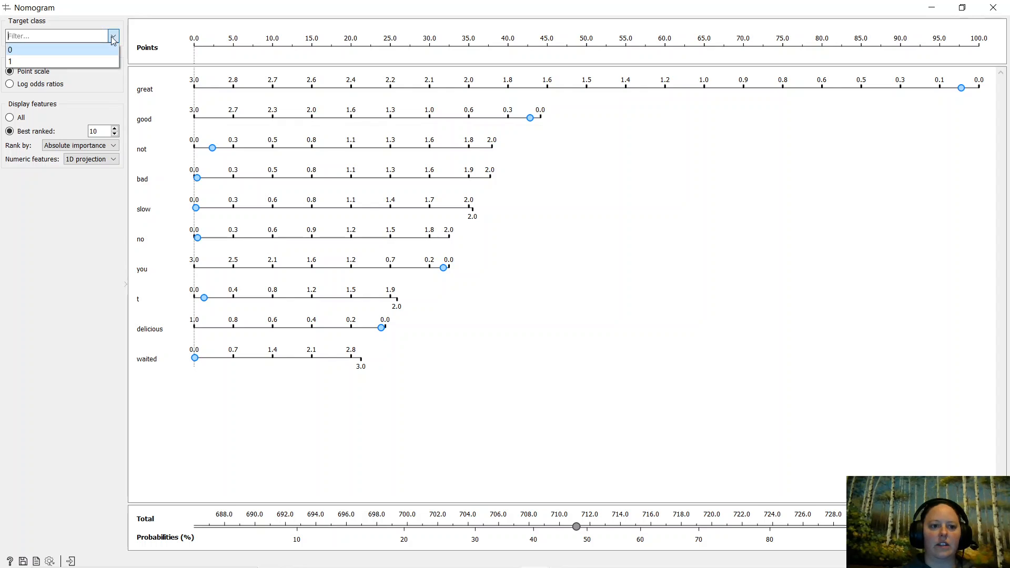
left_click(83, 62)
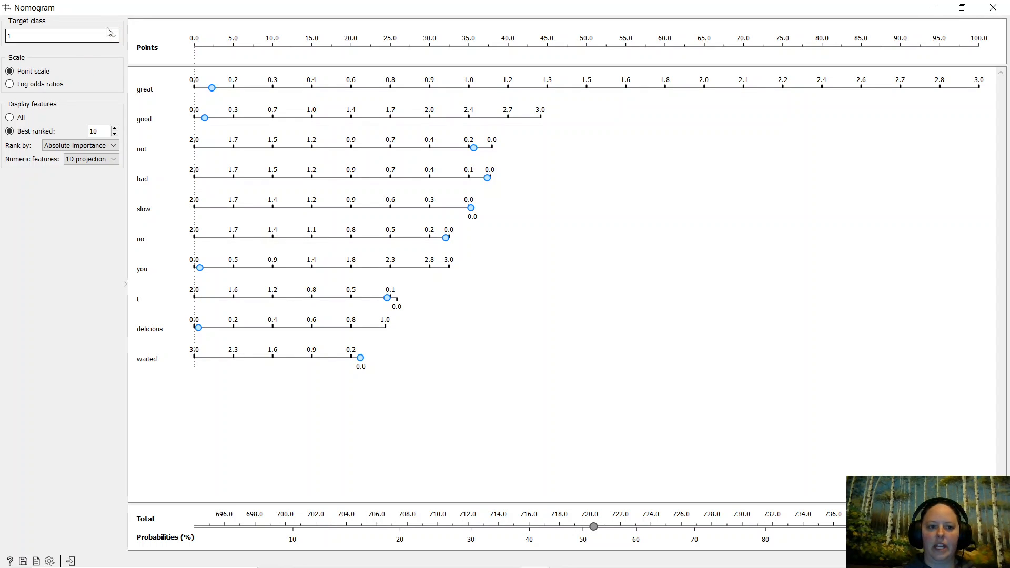
left_click(113, 36)
left_click(88, 51)
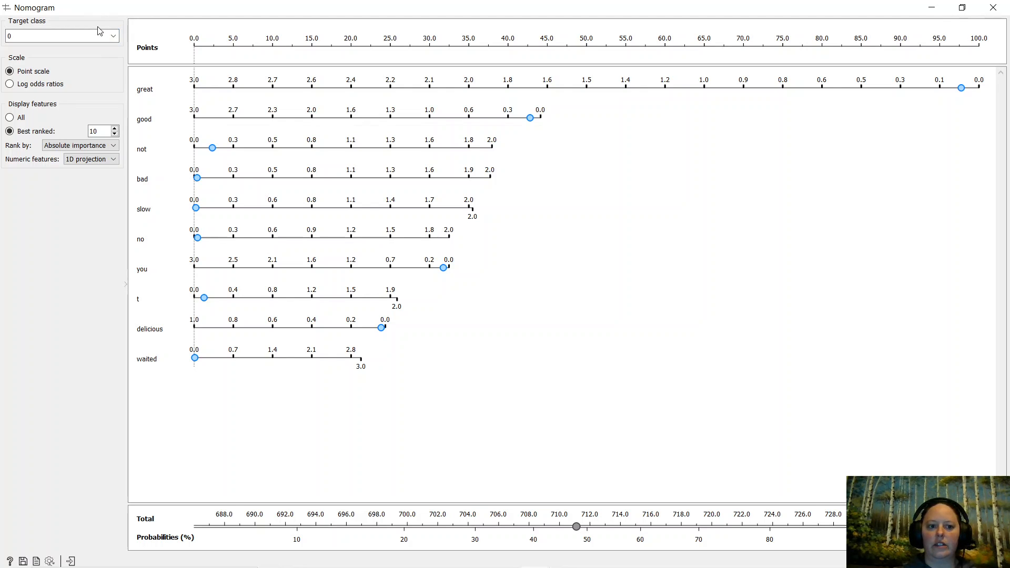
left_click(993, 7)
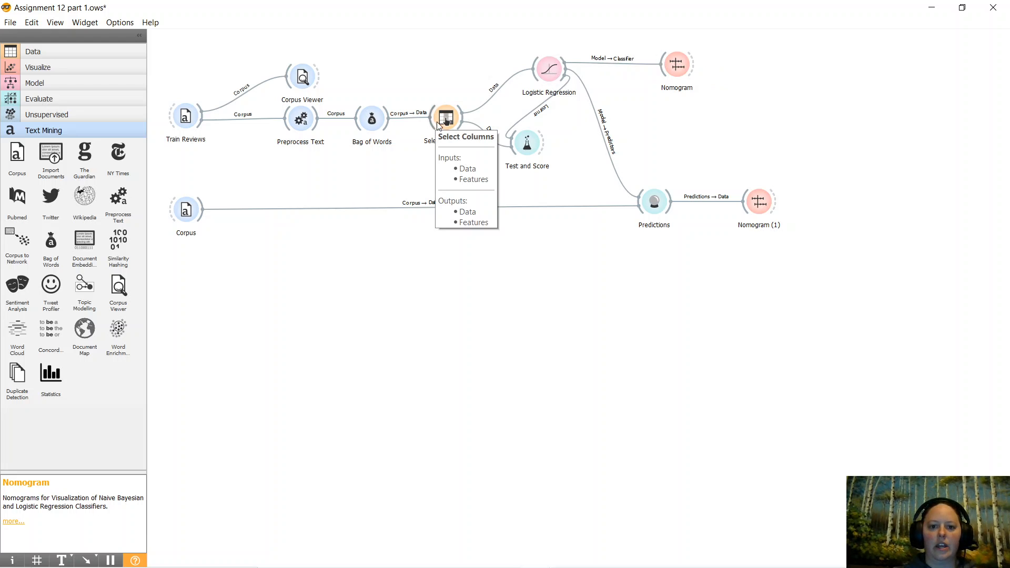
Examine the Logistic Regression evaluation results and the sampling settings in Test and Score.
double_click(527, 143)
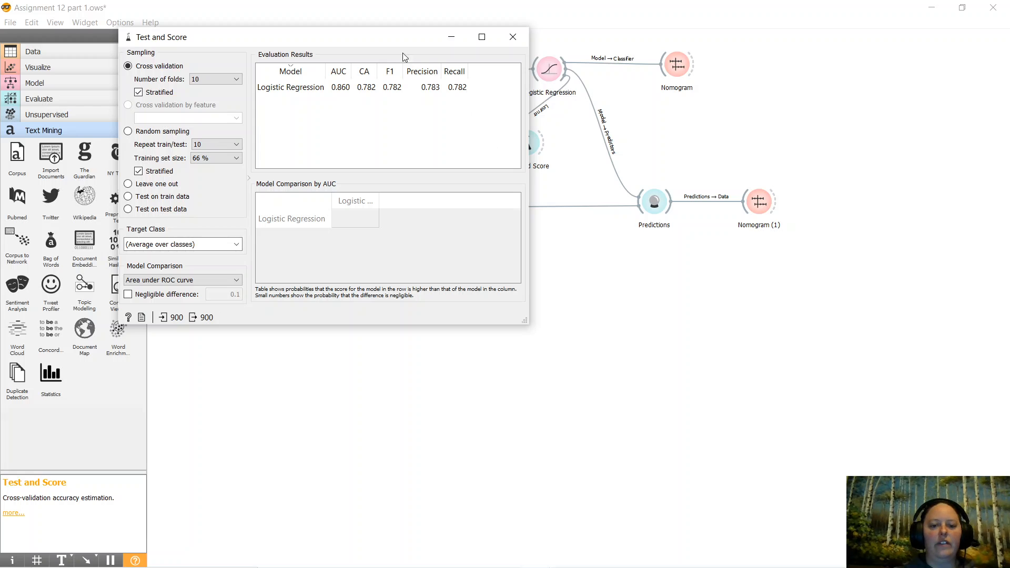
left_click_drag(356, 37, 440, 232)
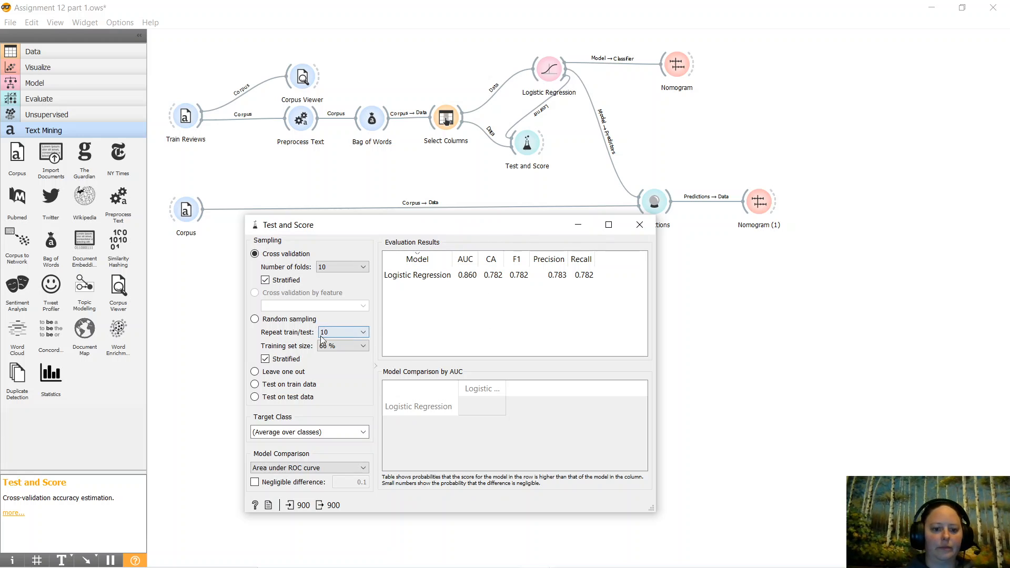
left_click(640, 226)
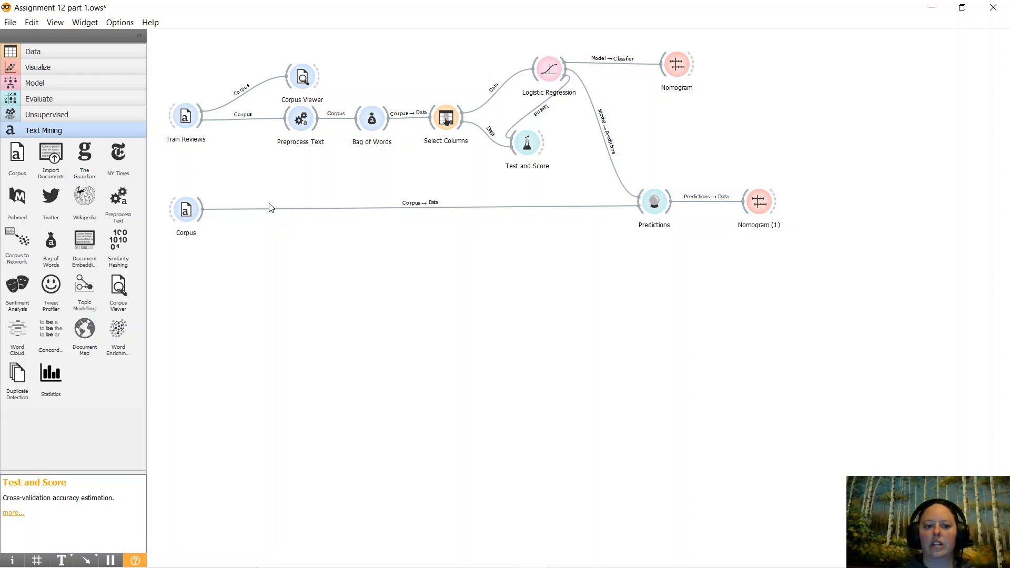
Add a Corpus Viewer linked to the Corpus widget that feeds Predictions, and open it to show the reviews.
double_click(185, 212)
left_click(186, 210)
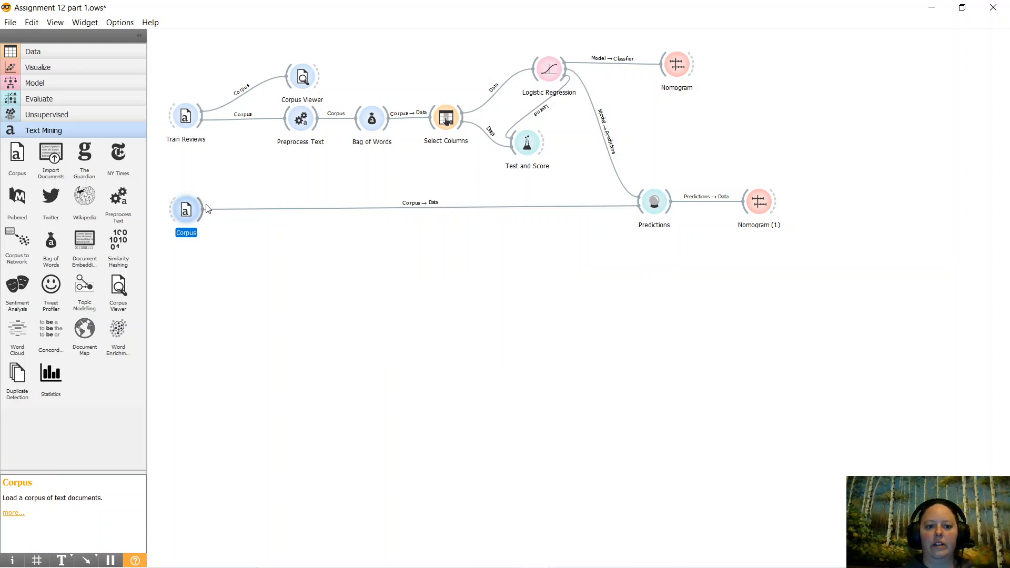
left_click_drag(207, 209, 284, 254)
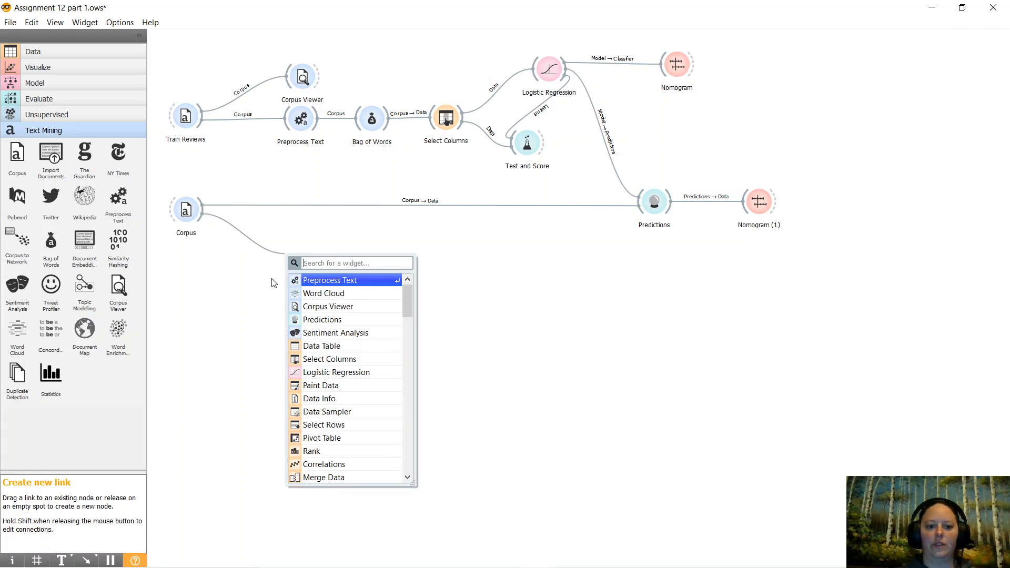
left_click(331, 306)
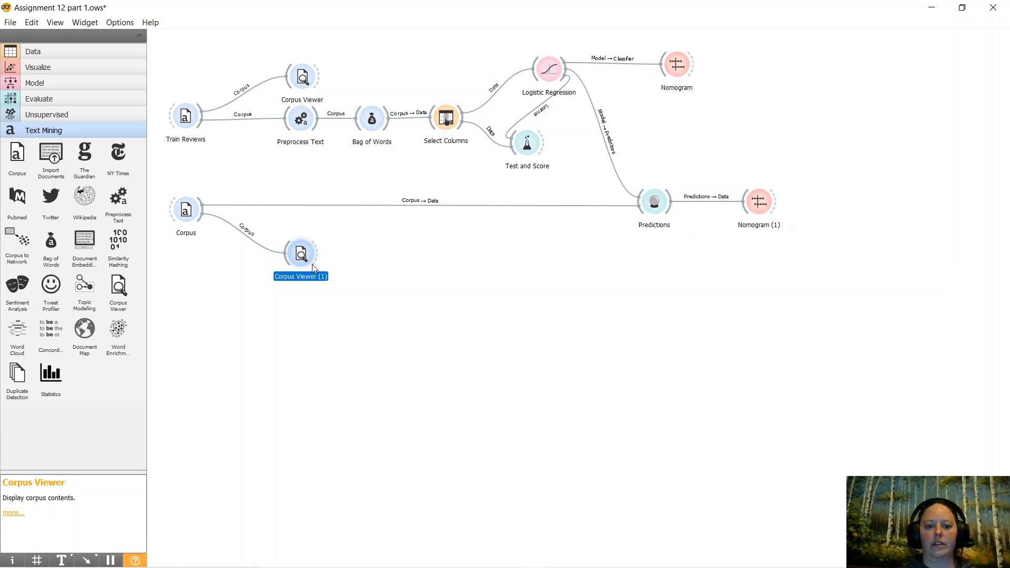
double_click(301, 255)
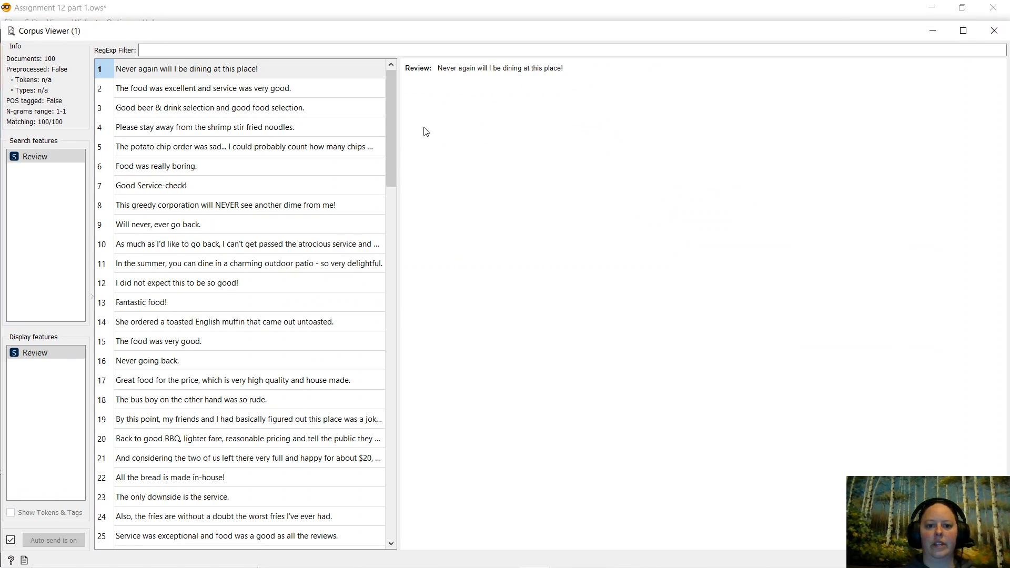
Look through all the reviews in the second Corpus Viewer from start to end and back, then minimize its window.
left_click_drag(393, 144, 343, 505)
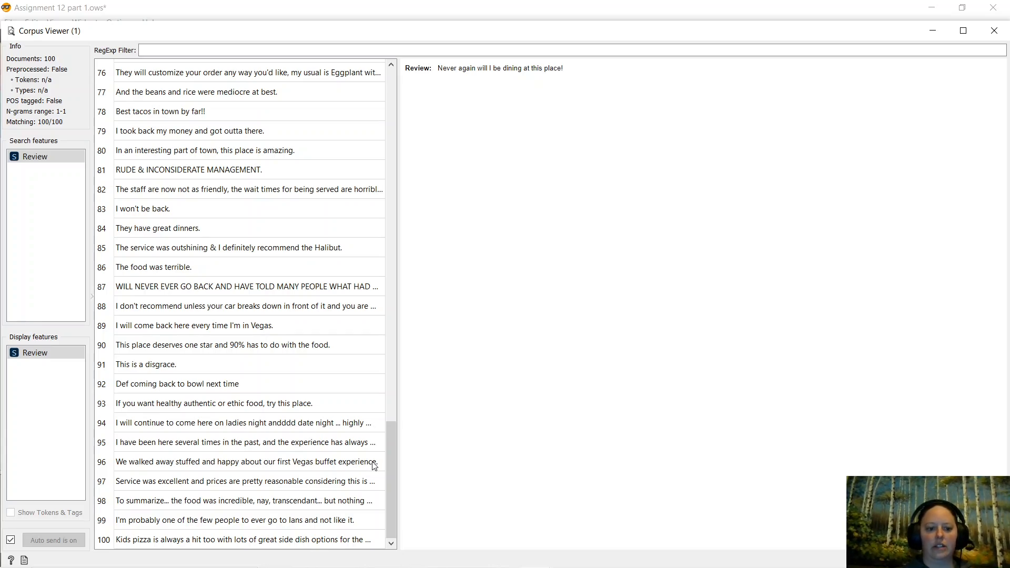
left_click_drag(390, 474, 431, 113)
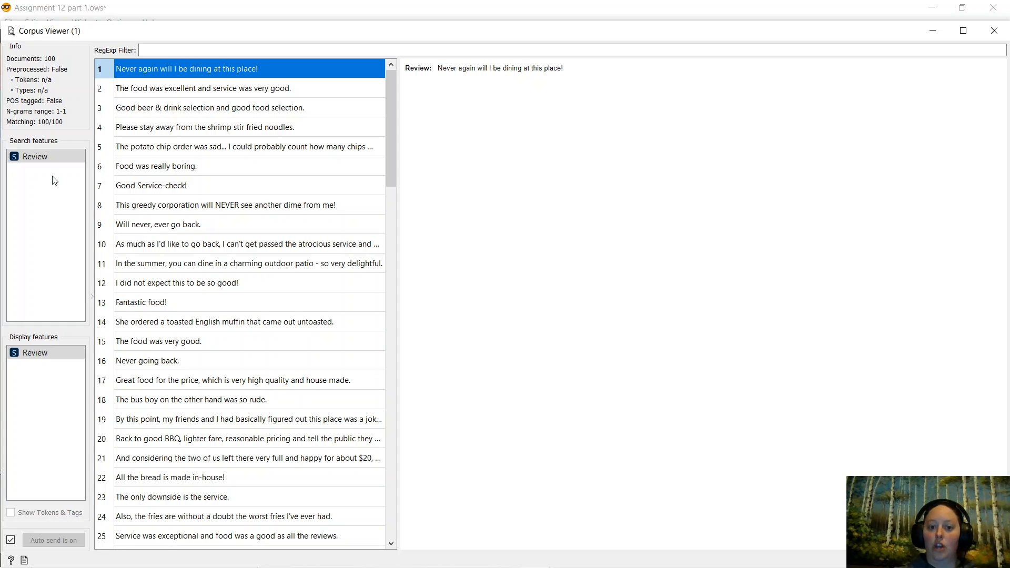
left_click(933, 31)
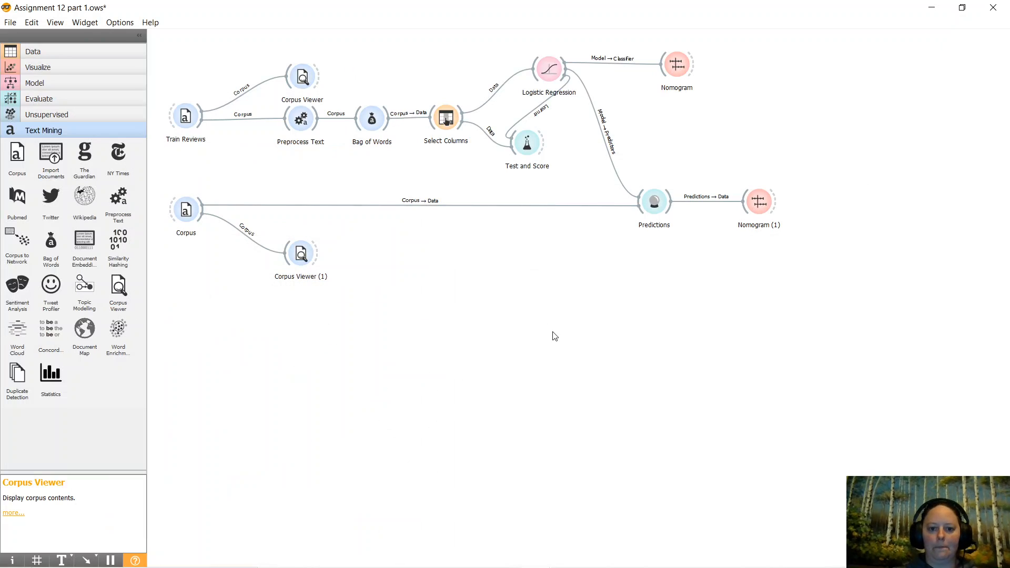
Open Predictions and widen both its window and the Review column until the full review texts are readable beside the predictions.
double_click(666, 203)
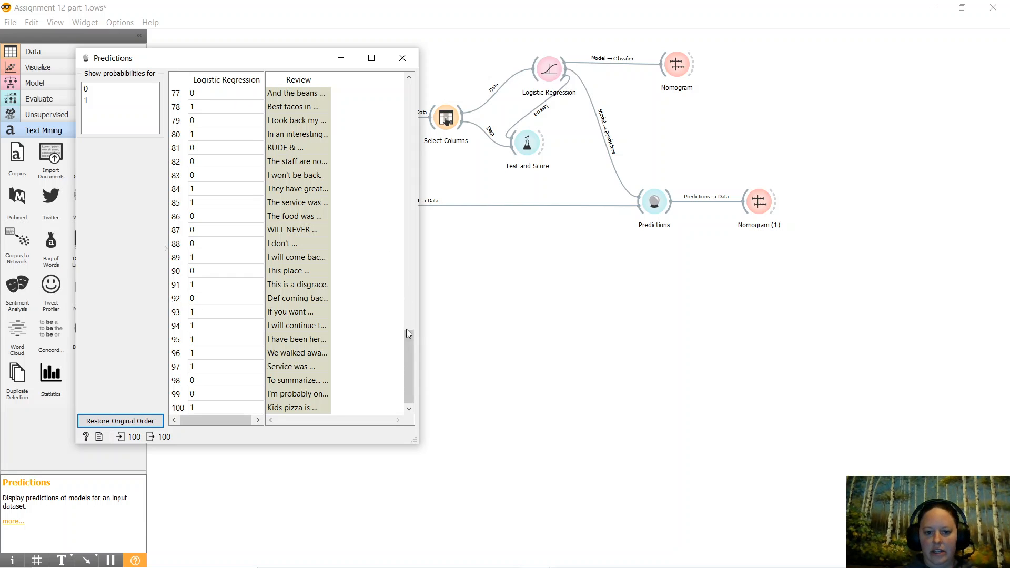
left_click_drag(406, 329, 408, 82)
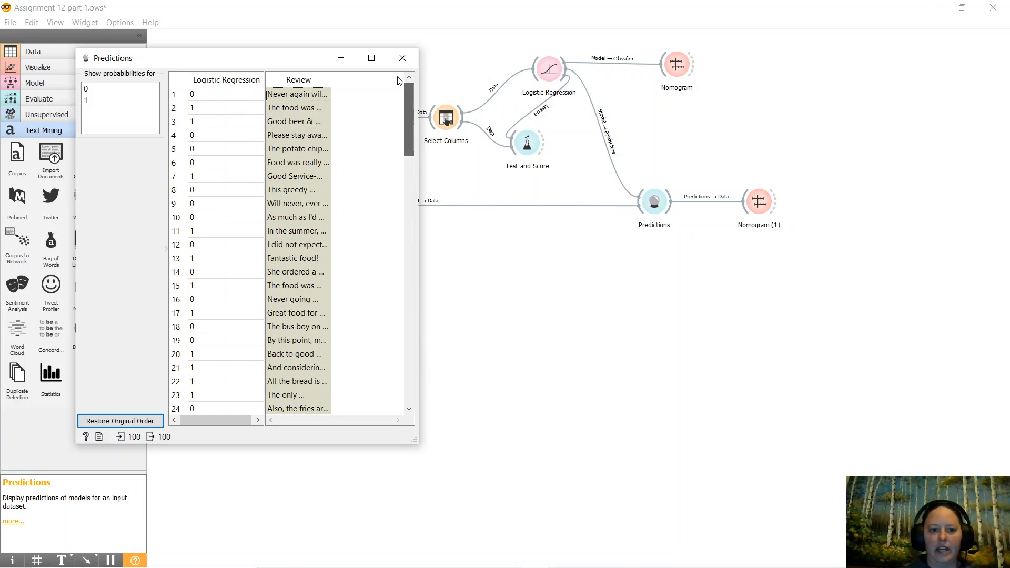
left_click(328, 108)
double_click(331, 80)
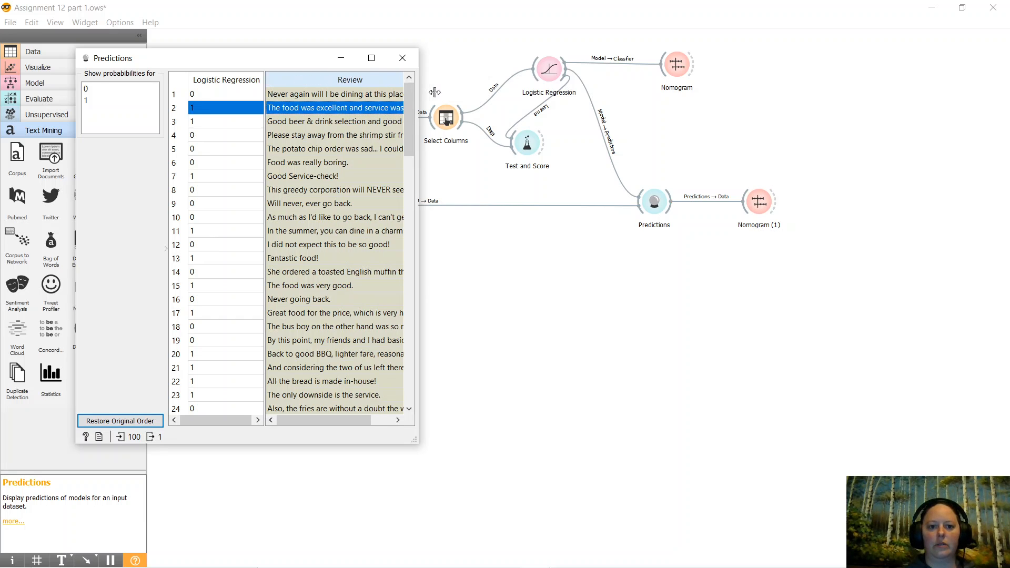
left_click_drag(419, 196, 828, 195)
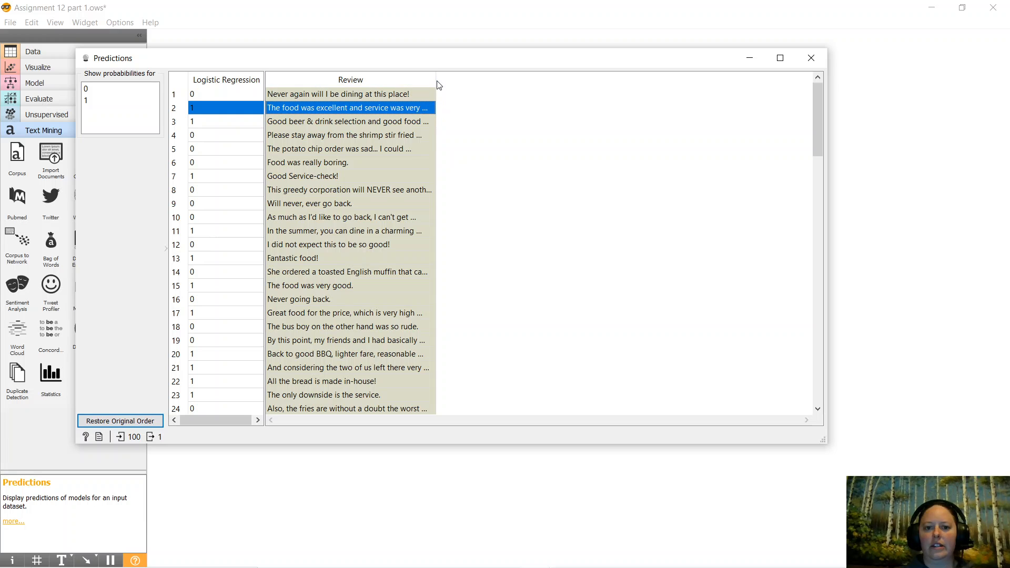
left_click_drag(436, 83, 556, 91)
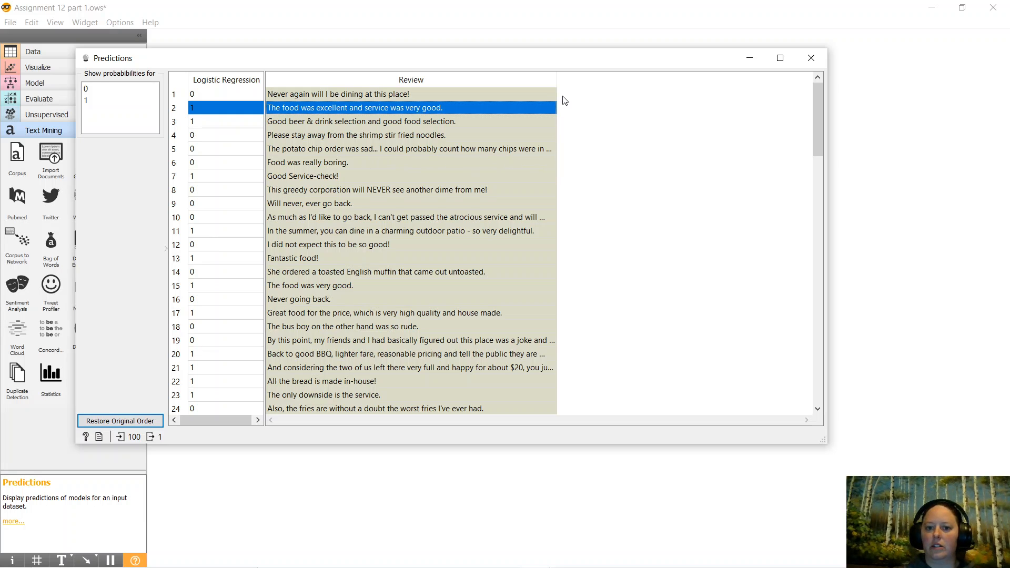
left_click_drag(557, 80, 778, 108)
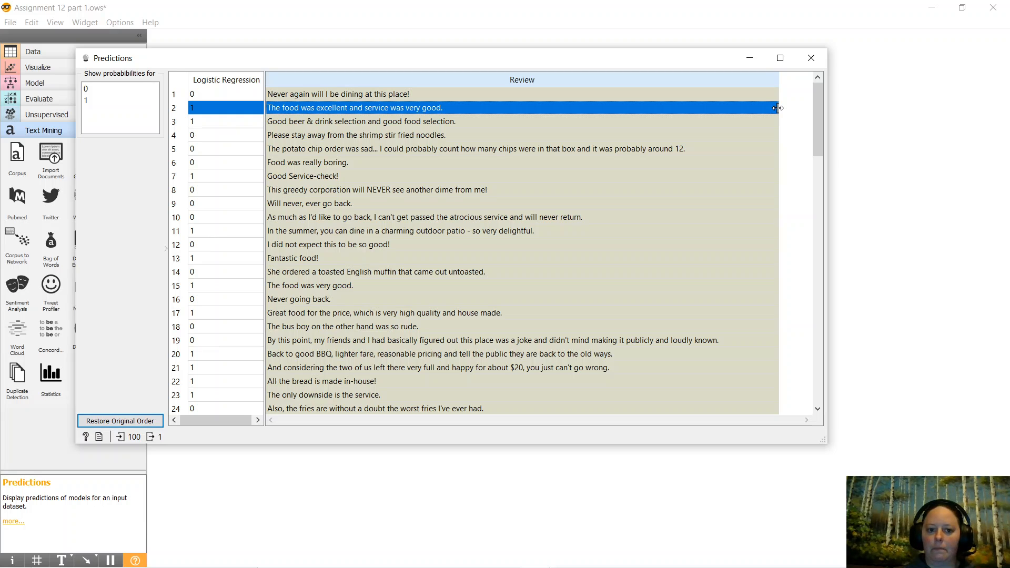
left_click_drag(778, 108, 767, 108)
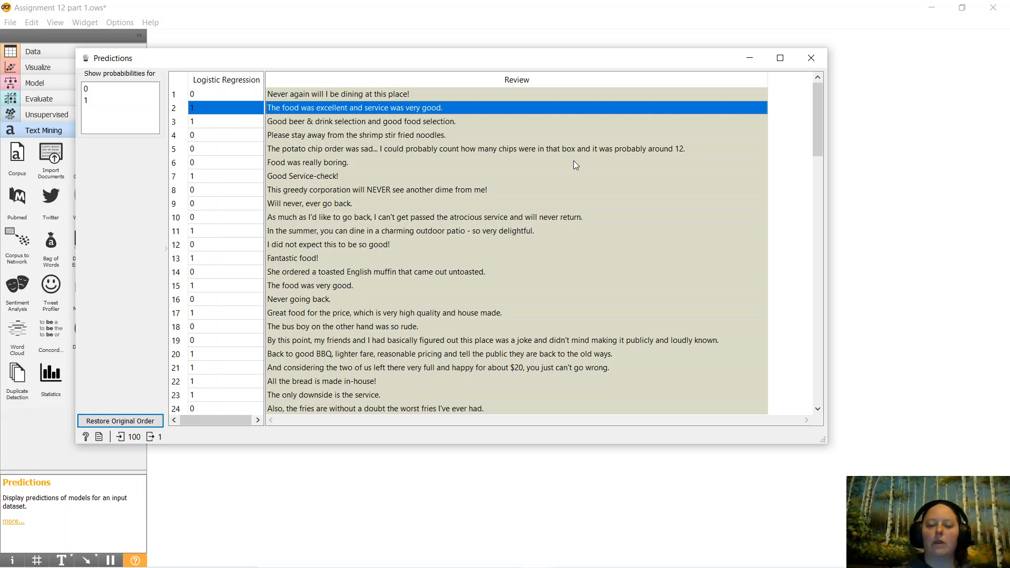
Switch to the Excel workbook Assignment 12 Part 1 results, widen its window and place it beside the Predictions table.
left_click(601, 555)
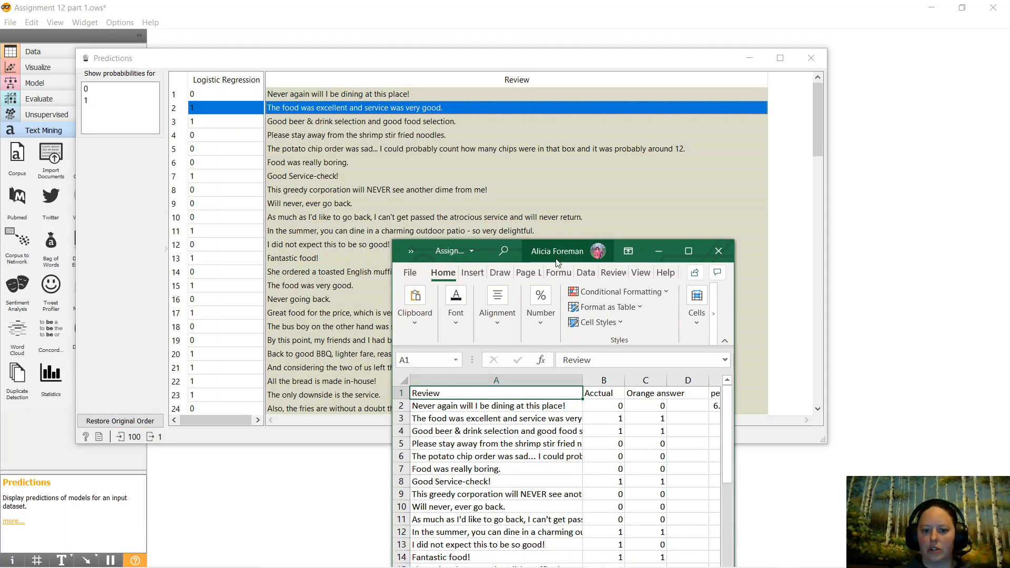
left_click_drag(561, 256, 342, 26)
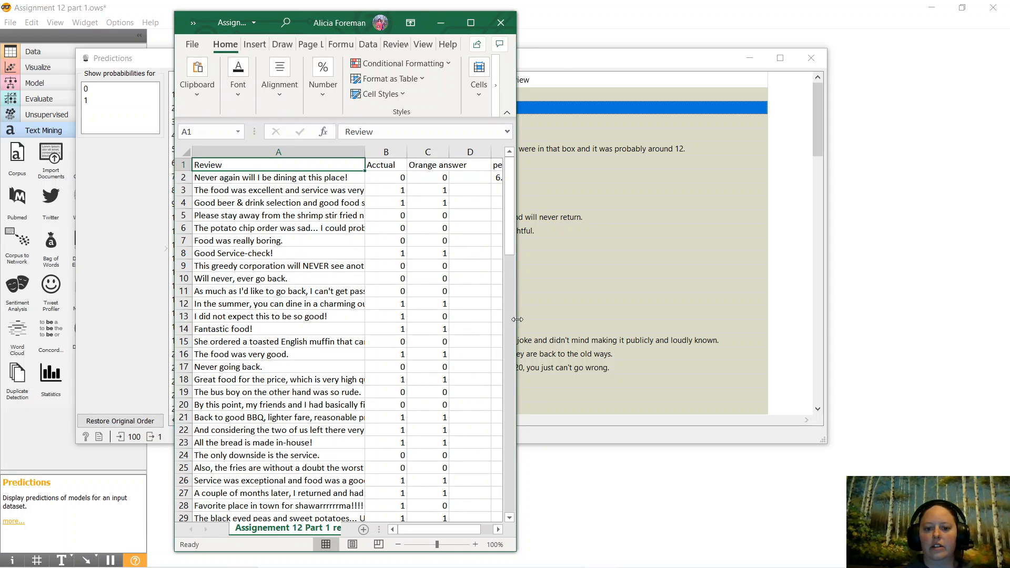
left_click_drag(516, 321, 757, 317)
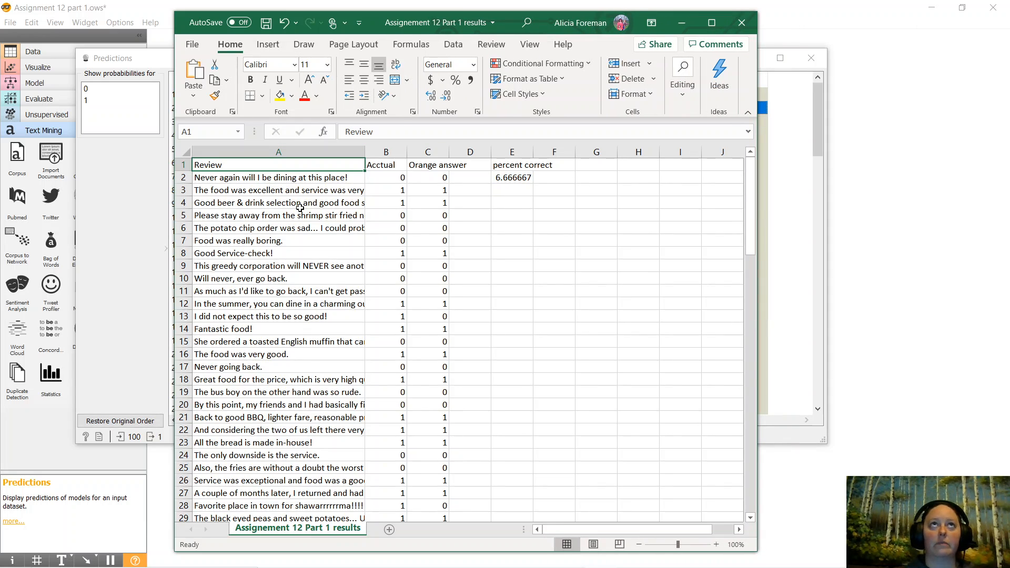
left_click(264, 178)
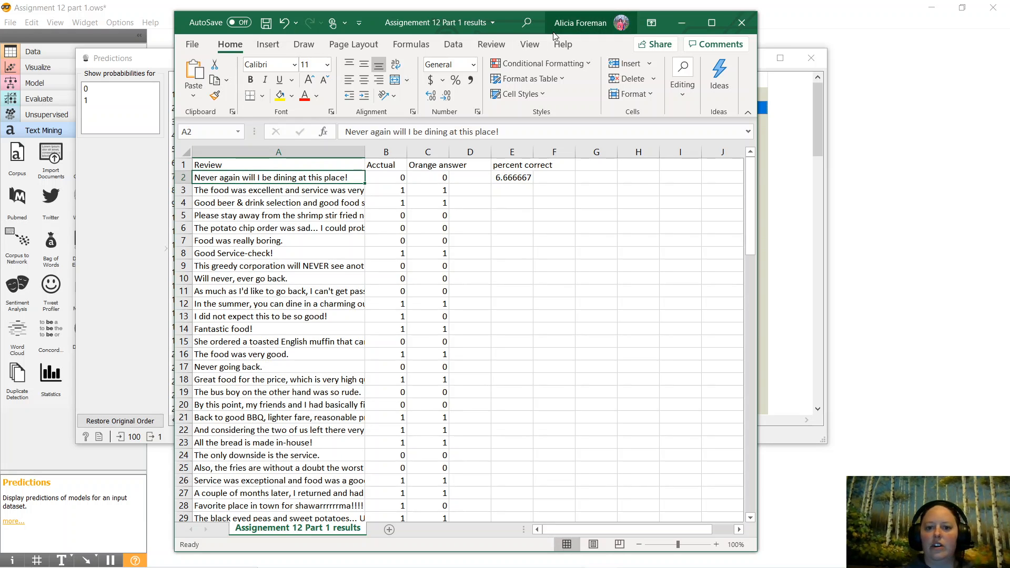
left_click_drag(441, 26, 782, 24)
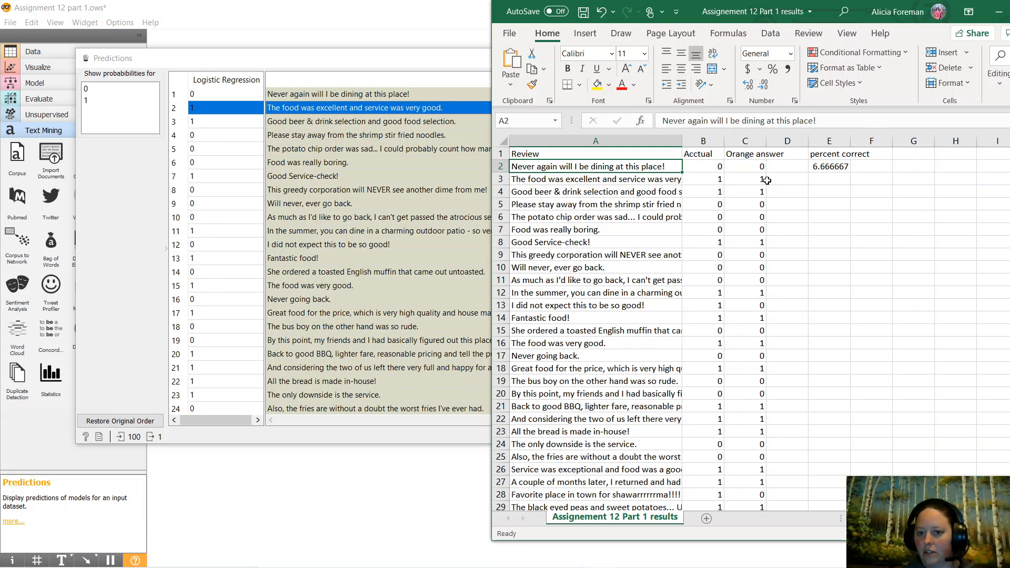
Examine the Review, Acctual and Orange answer columns to compare the actual ratings with the predicted ones.
left_click(750, 141)
left_click(689, 142)
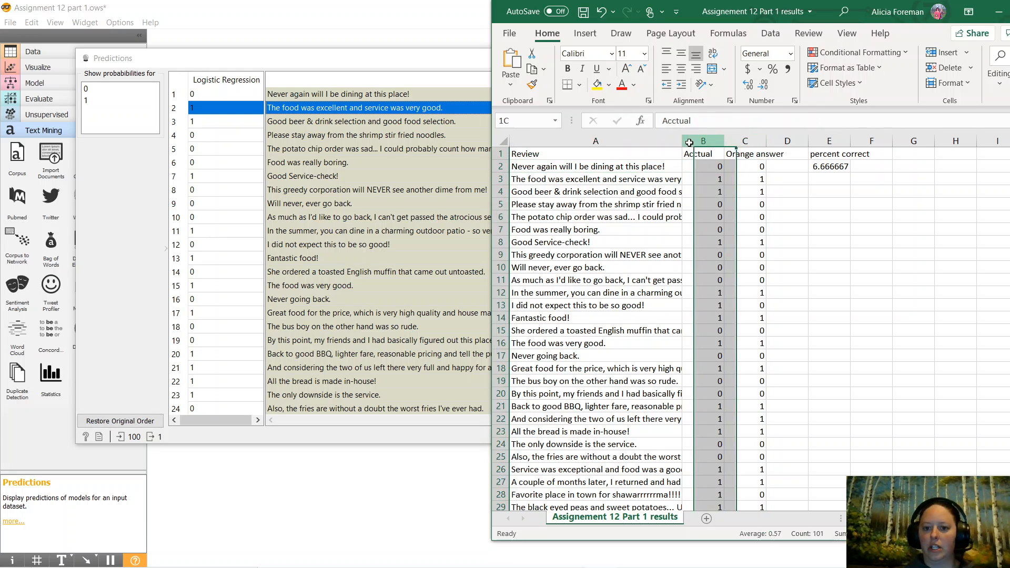
left_click_drag(689, 143, 699, 140)
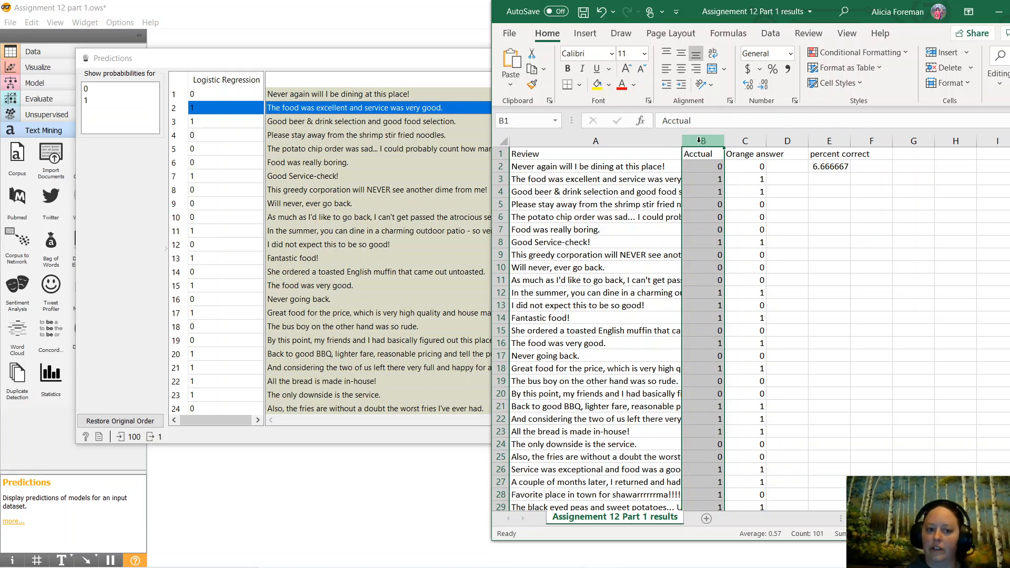
left_click(613, 138)
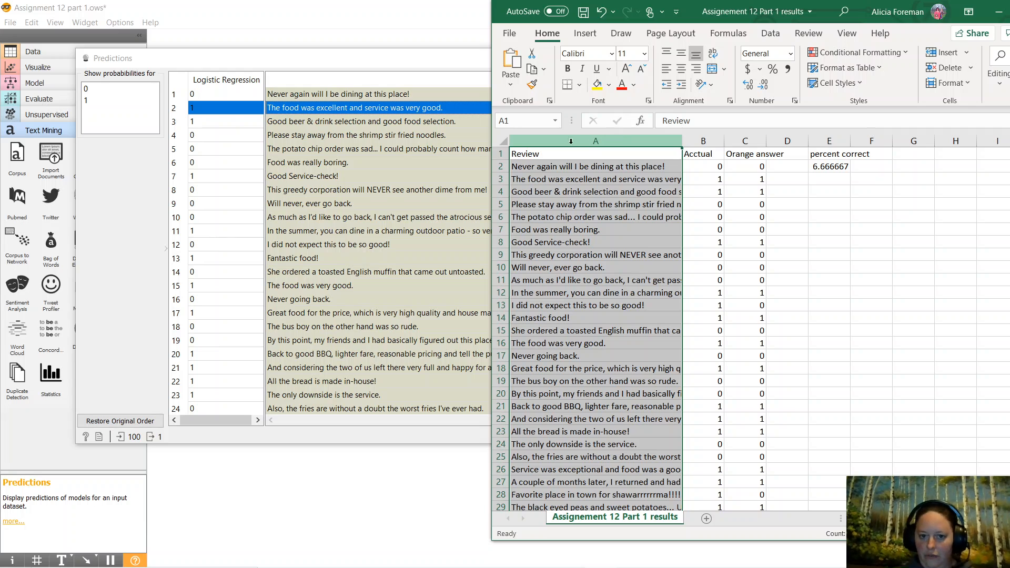
left_click(847, 190)
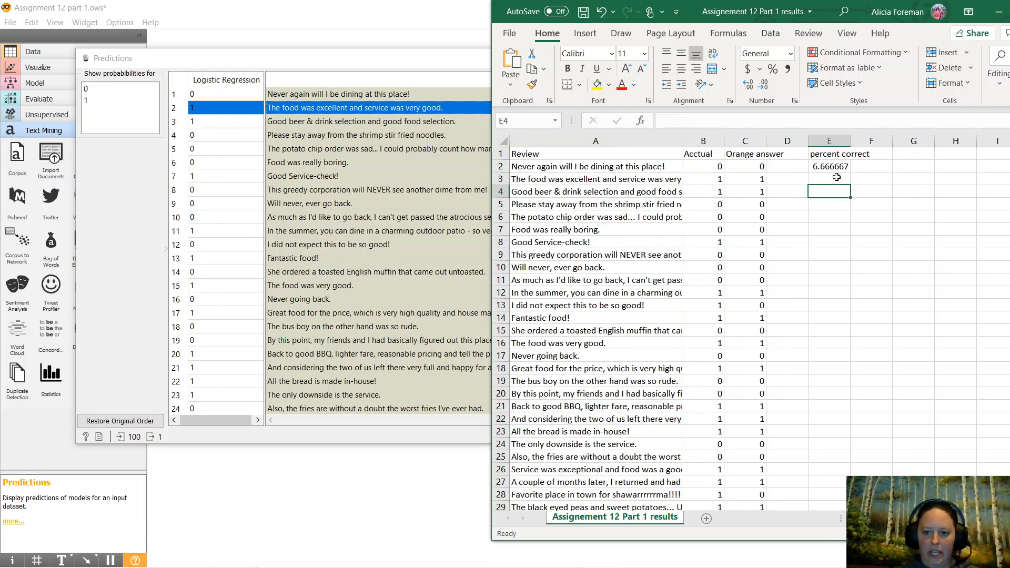
left_click(763, 178)
Fill the mismatched Acctual and Orange answer cells in rows 93, 99 and 92 with yellow.
scroll(765, 179, "down", 18)
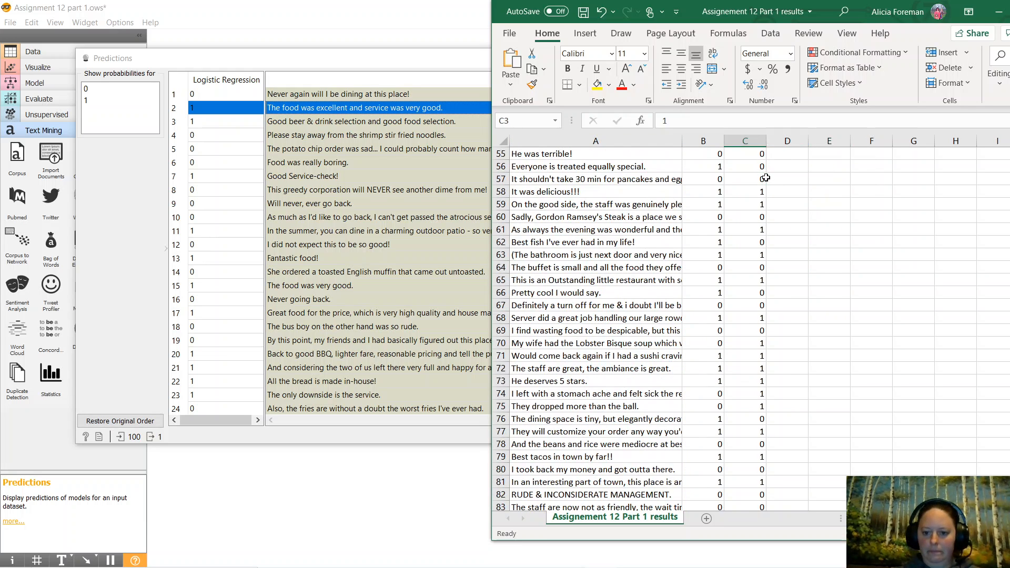
scroll(765, 178, "down", 8)
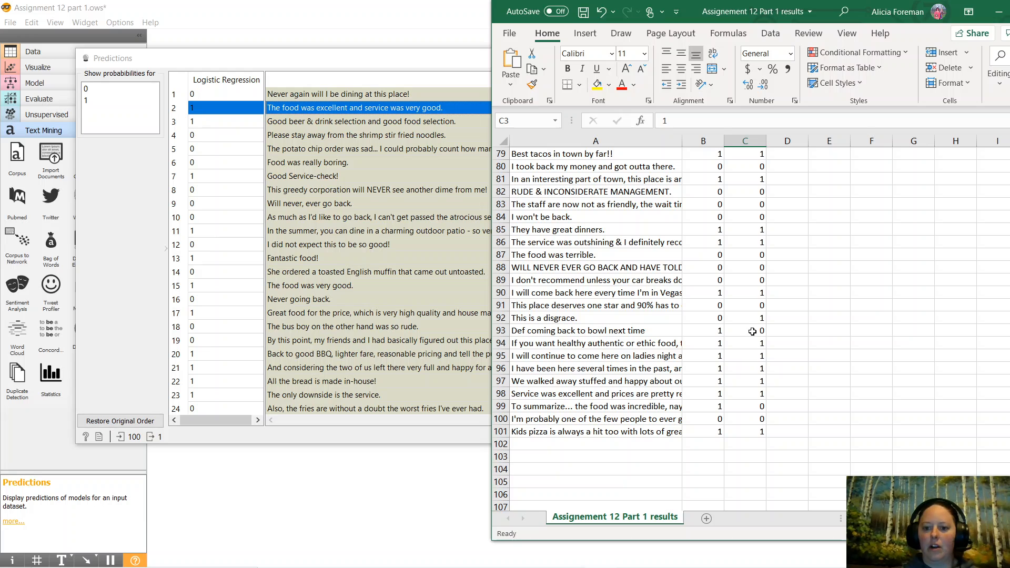
left_click_drag(747, 332, 715, 331)
left_click(597, 85)
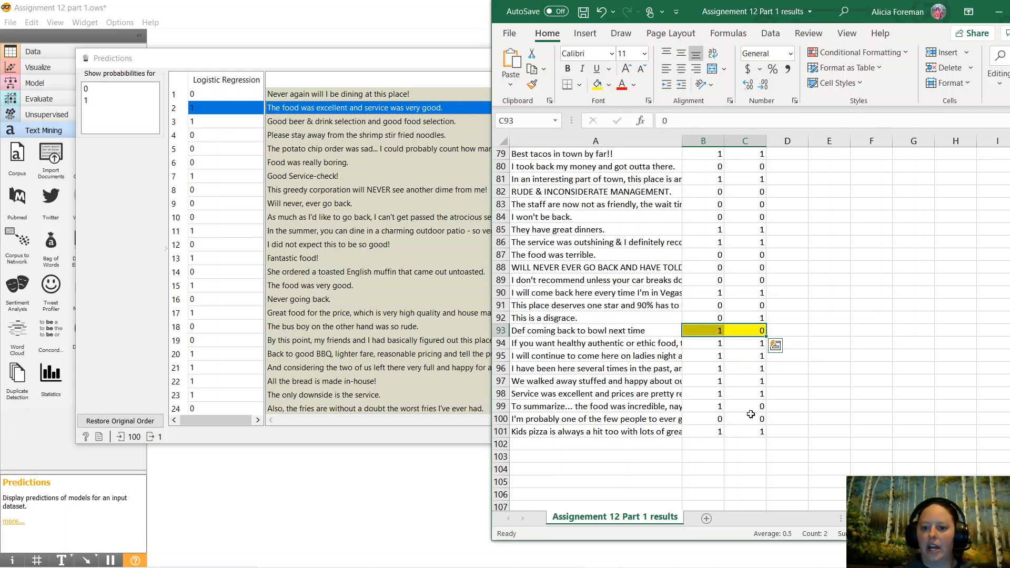
left_click_drag(758, 406, 716, 406)
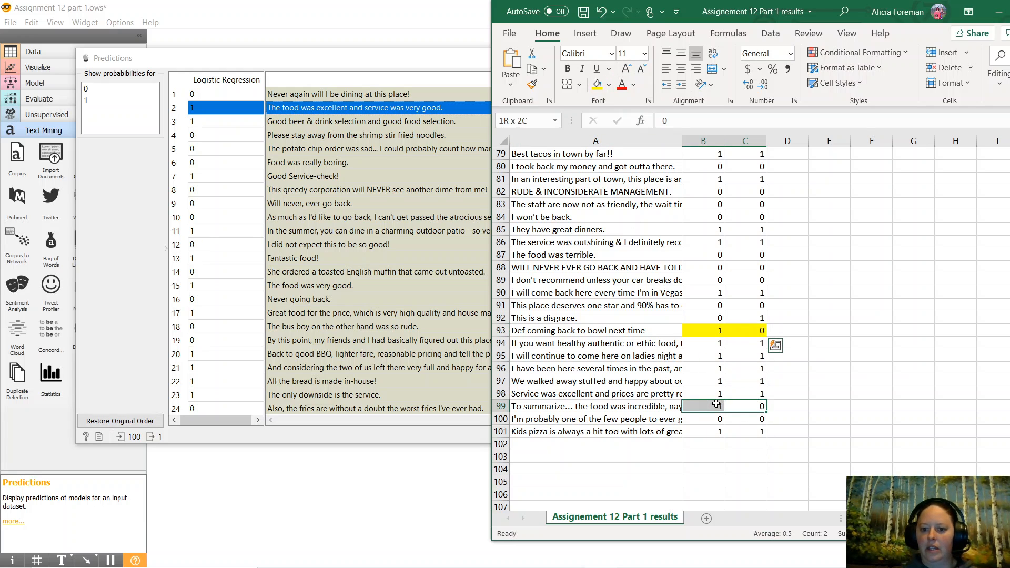
left_click(597, 85)
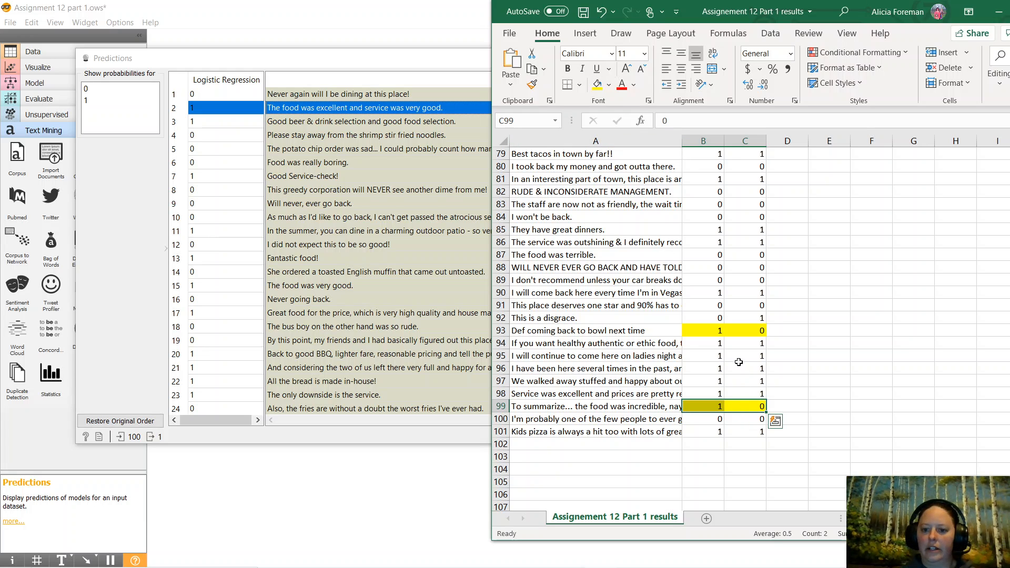
left_click_drag(752, 316, 713, 318)
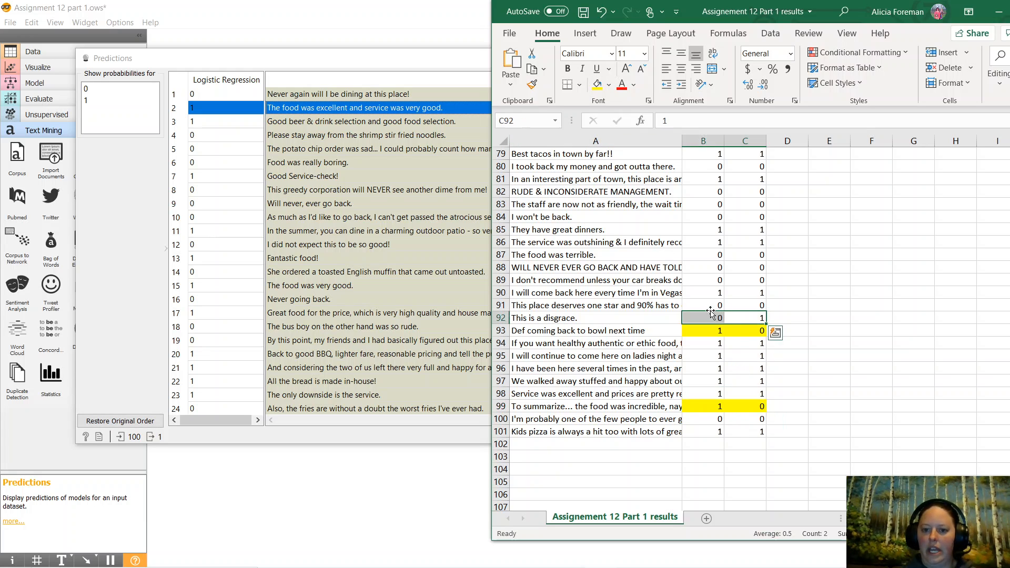
left_click(597, 85)
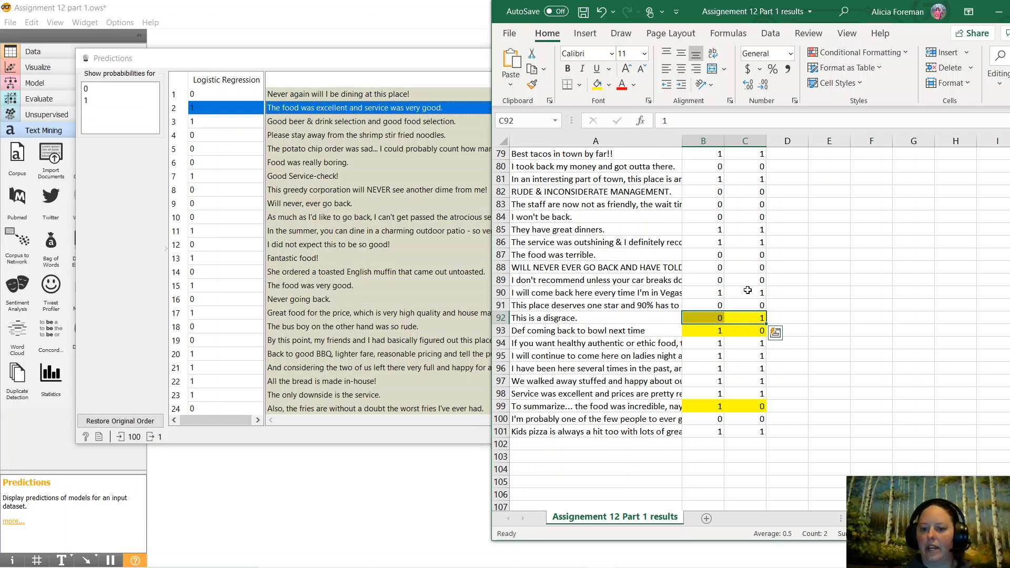
left_click(788, 205)
Highlight the differing Acctual and Orange answer values in rows 76 and 70 in yellow.
scroll(798, 243, "up", 2)
scroll(799, 243, "up", 2)
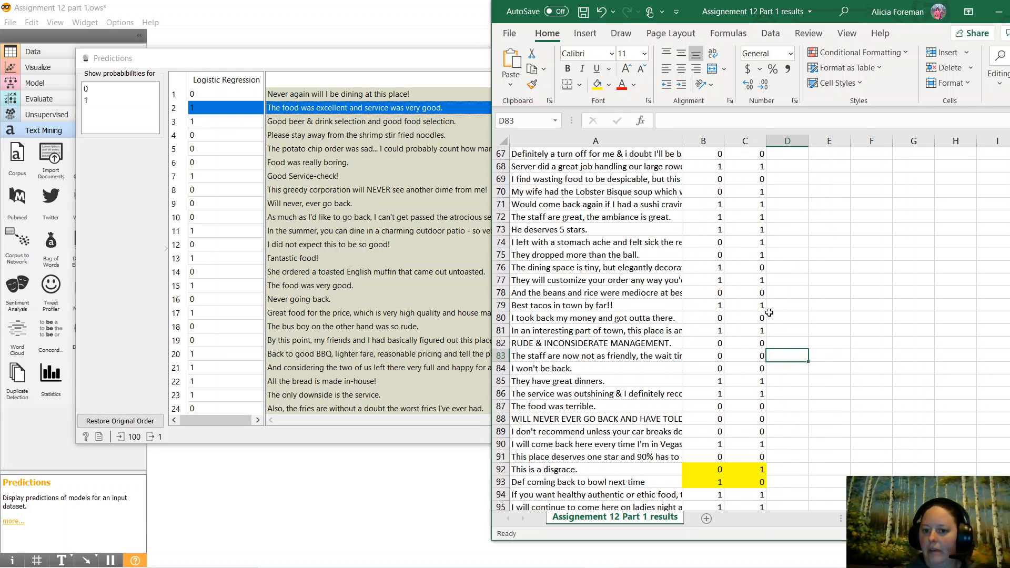
left_click_drag(761, 267, 708, 267)
left_click(597, 84)
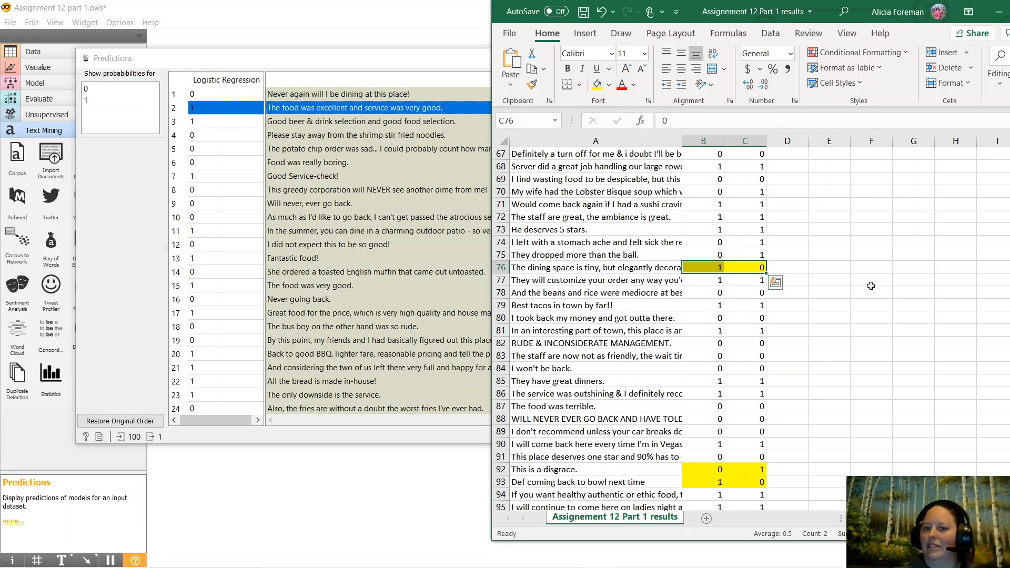
left_click(872, 285)
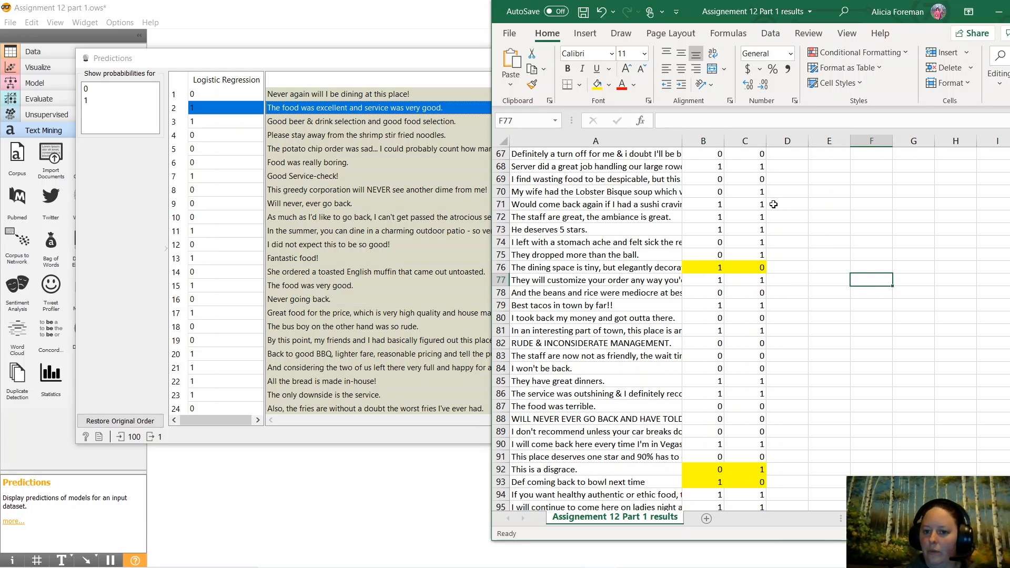
left_click(735, 189)
left_click_drag(736, 189, 705, 191)
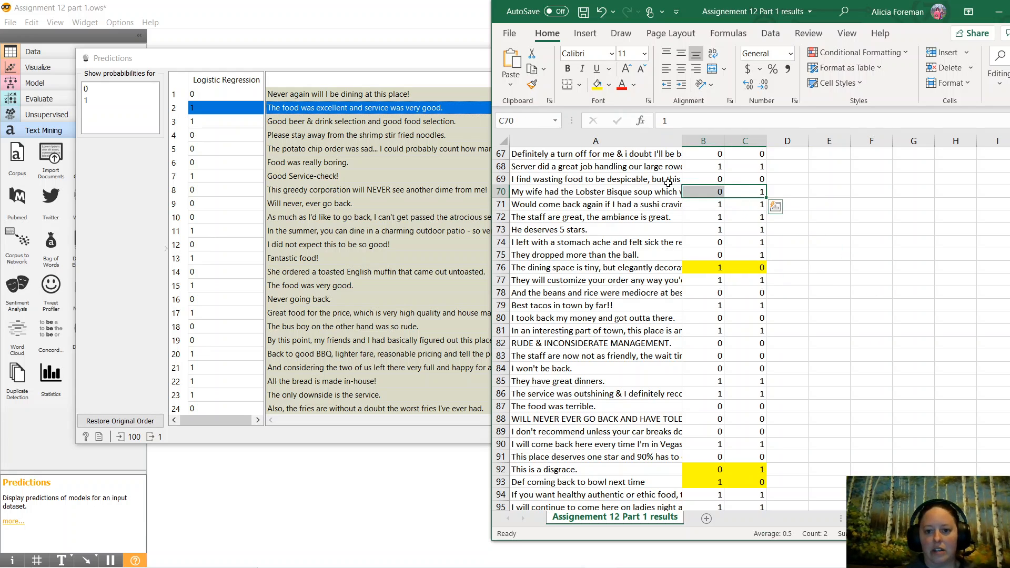
left_click(596, 84)
left_click(899, 378)
Mark the mismatched Acctual and Orange answer pairs in rows 66 and 62 with yellow fill.
scroll(857, 375, "up", 2)
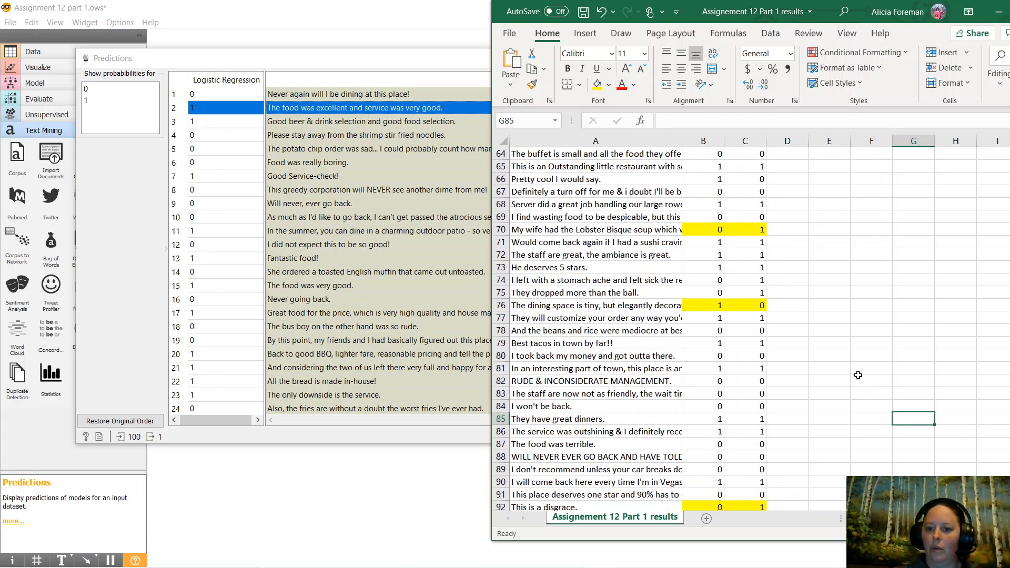
left_click_drag(757, 217, 702, 216)
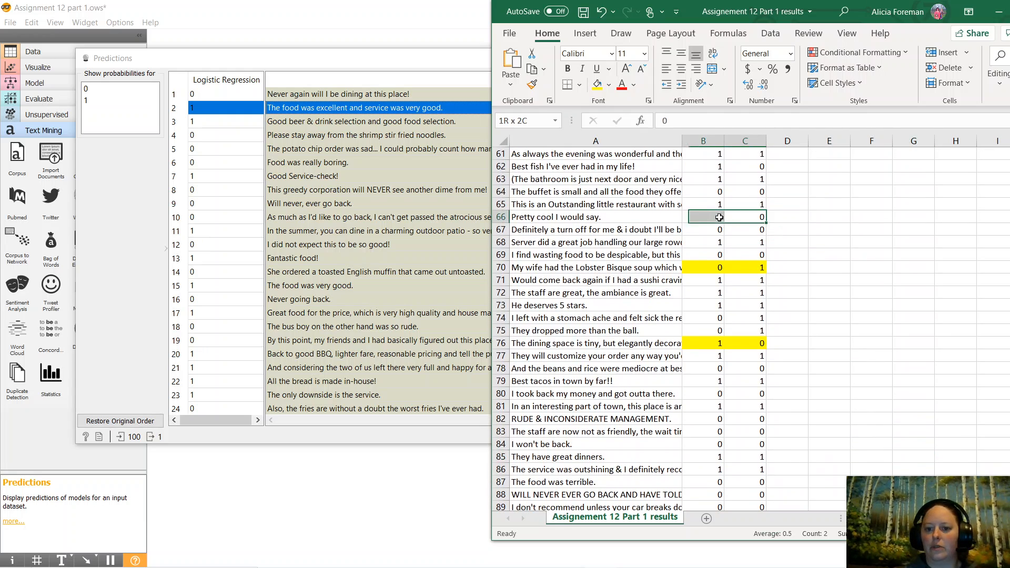
left_click(596, 84)
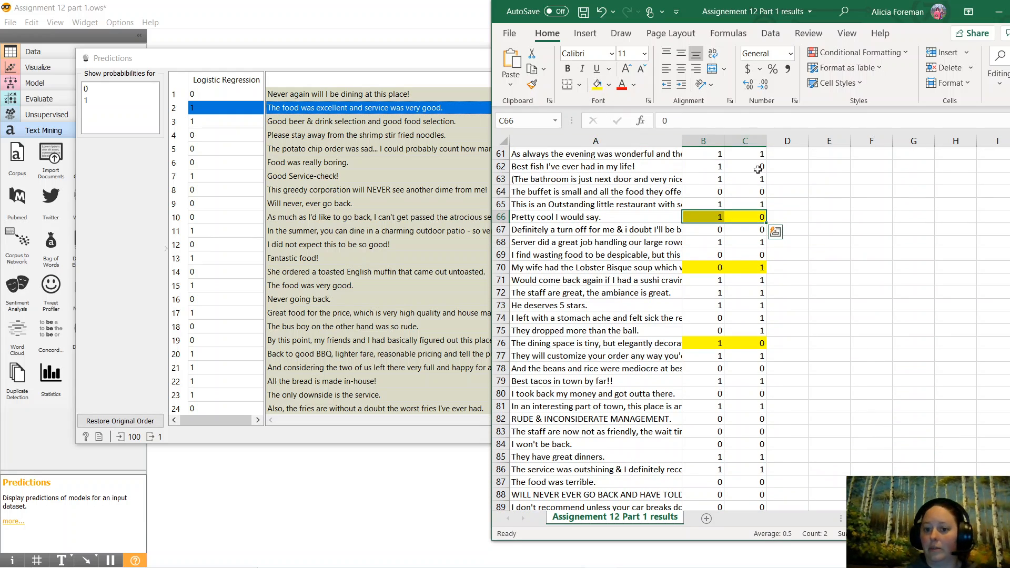
left_click_drag(755, 172, 705, 166)
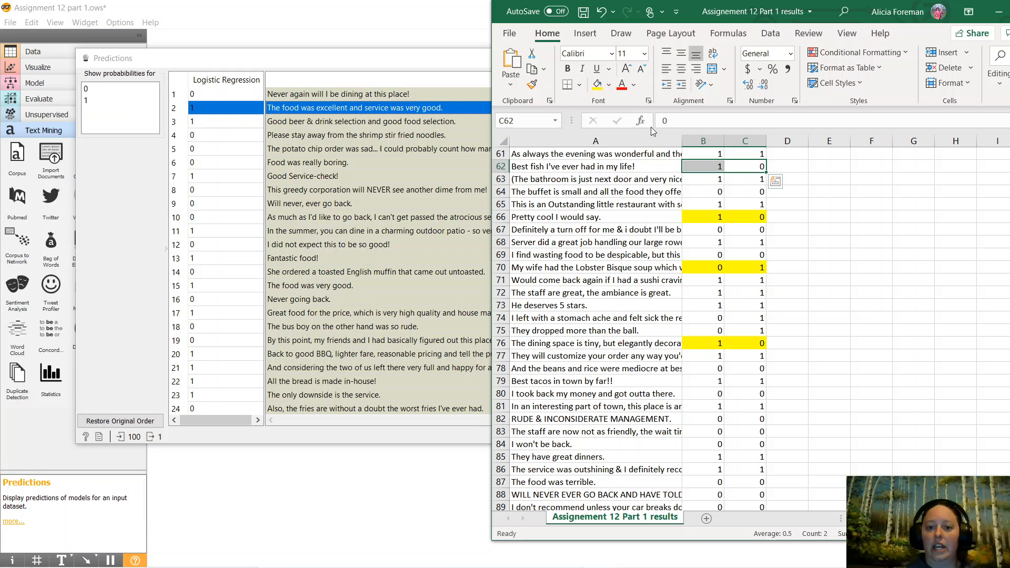
left_click(598, 85)
left_click(989, 319)
scroll(897, 440, "up", 4)
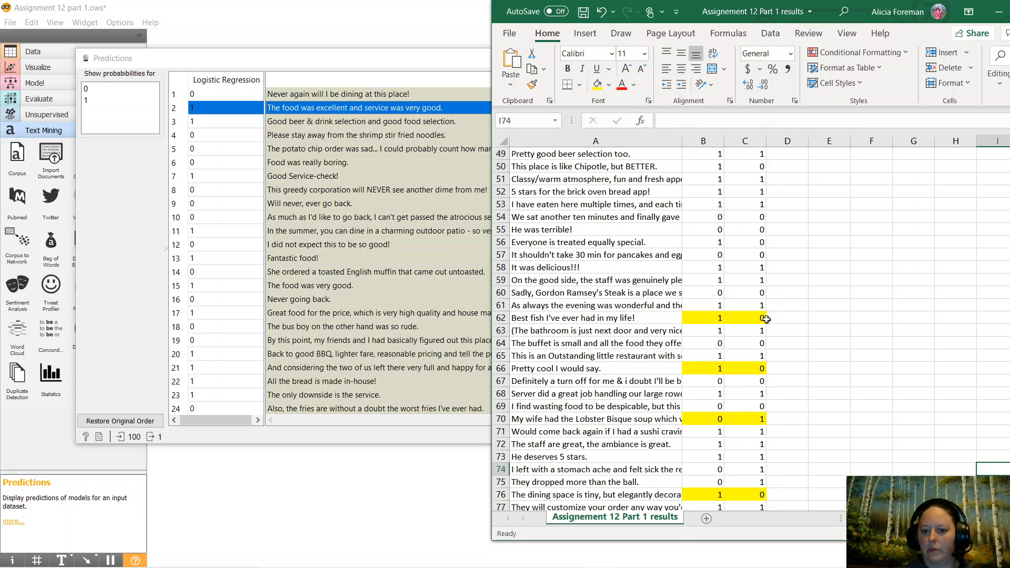
Fill the mismatched Acctual and Orange answer cells in row 56 with yellow and widen the Review column to show more text.
left_click_drag(756, 242, 712, 238)
left_click(596, 84)
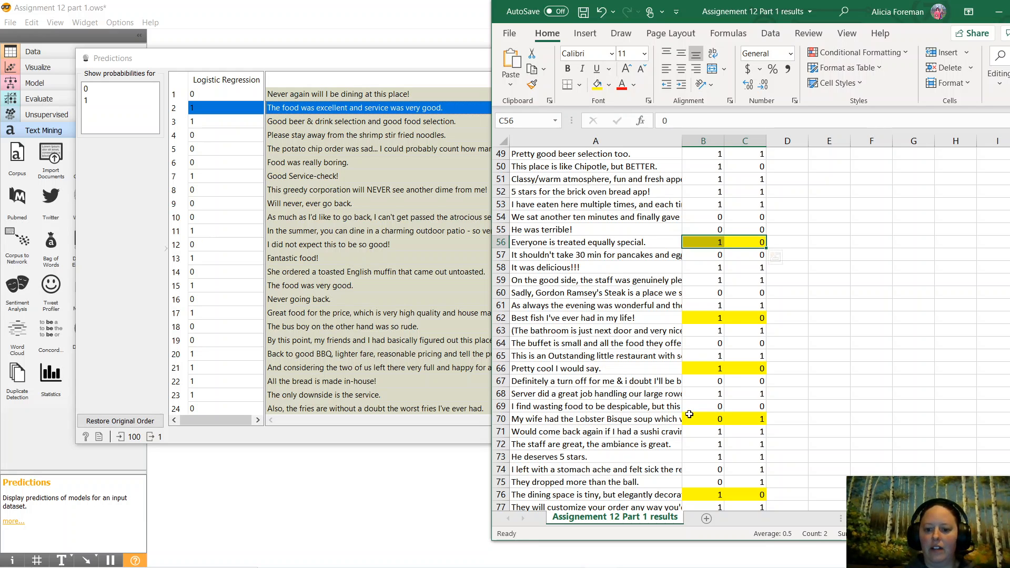
left_click_drag(679, 139, 851, 155)
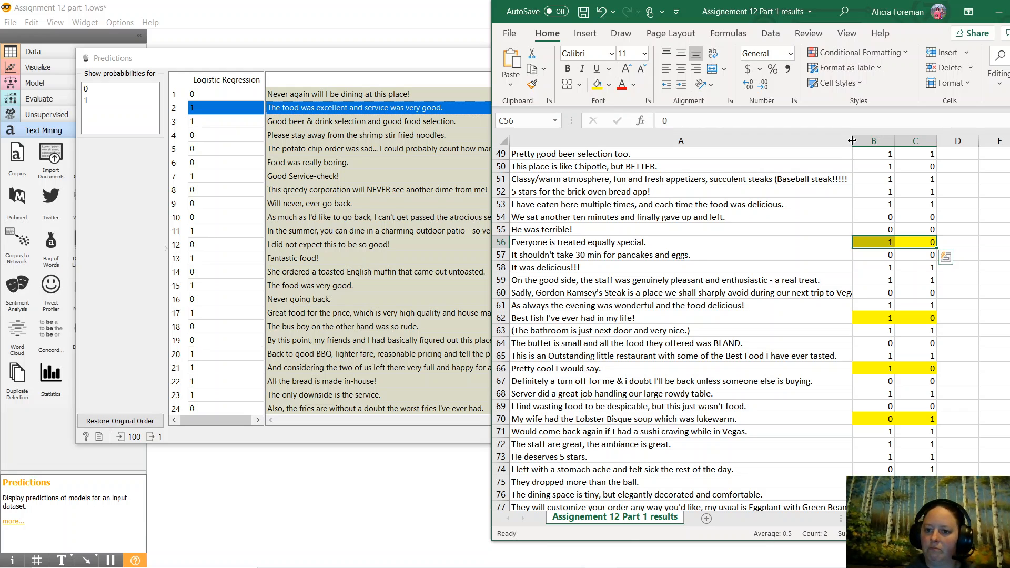
left_click_drag(848, 141, 849, 141)
left_click_drag(781, 142, 781, 142)
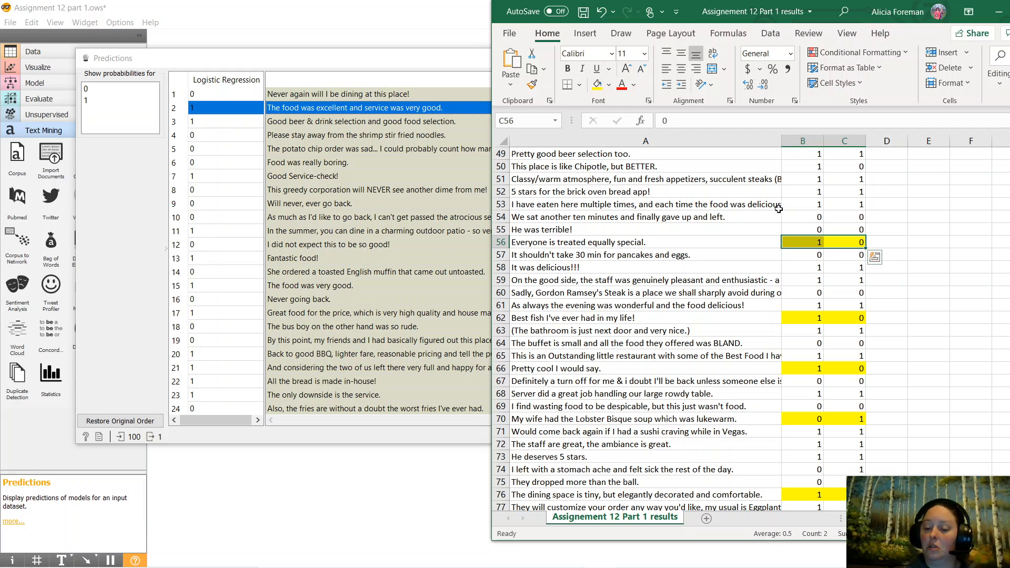
Return to the start of the sheet and inspect the percent correct value in cell E2.
scroll(775, 488, "up", 4)
scroll(776, 488, "up", 12)
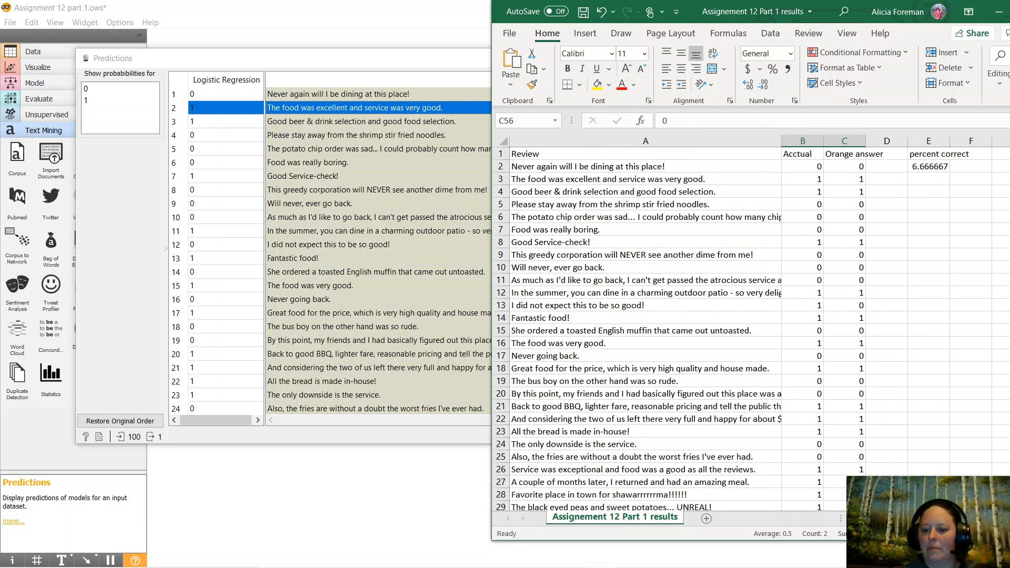
left_click(922, 165)
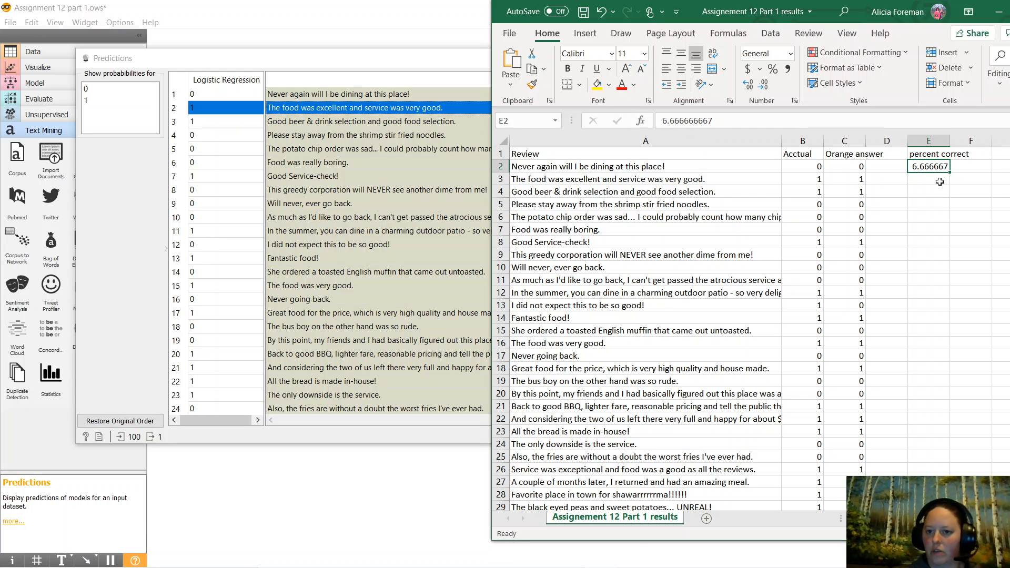
Minimize the Excel results workbook and close the Predictions window to return to the Orange workflow.
left_click_drag(732, 14, 607, 23)
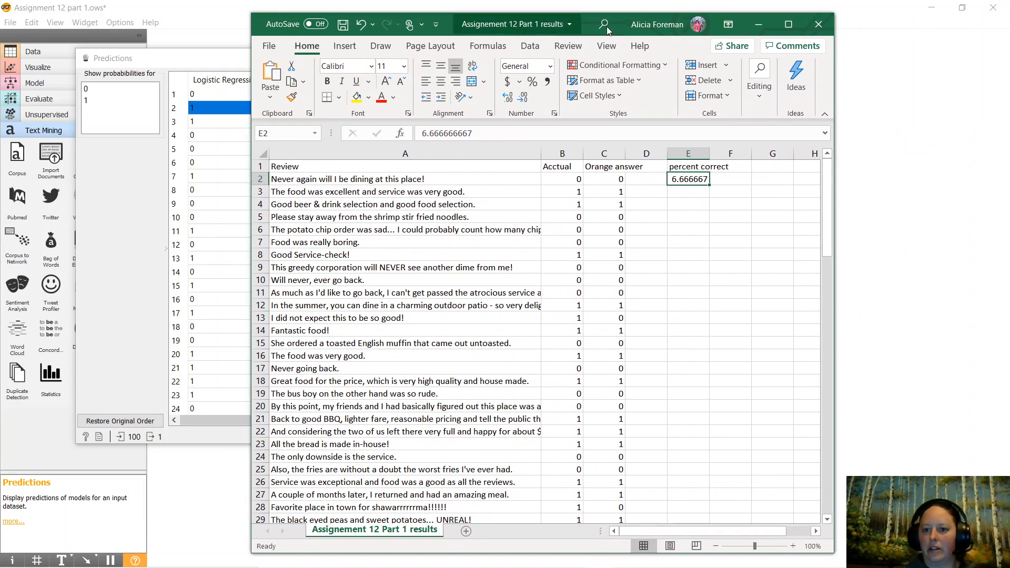
left_click(758, 24)
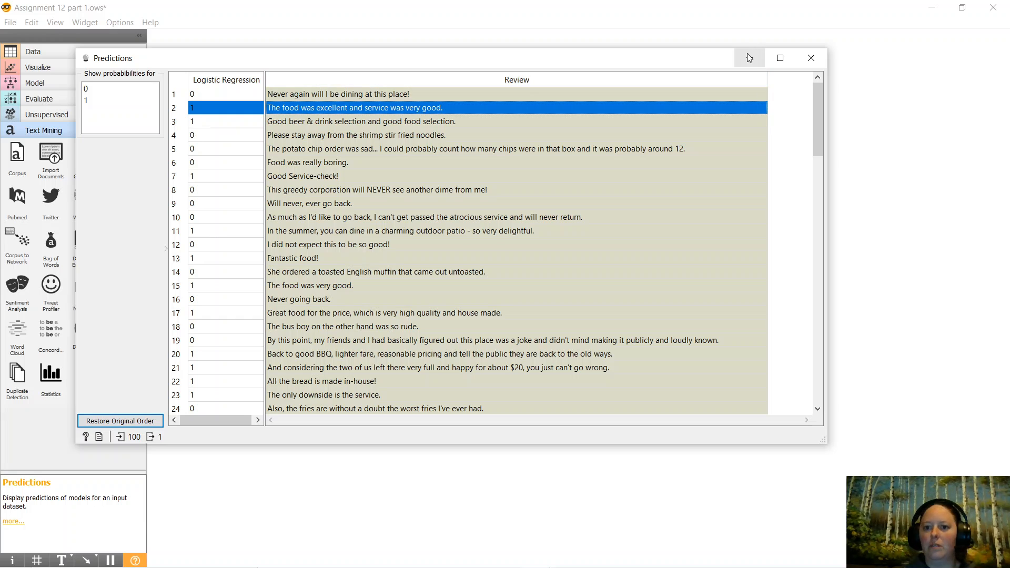
left_click(810, 57)
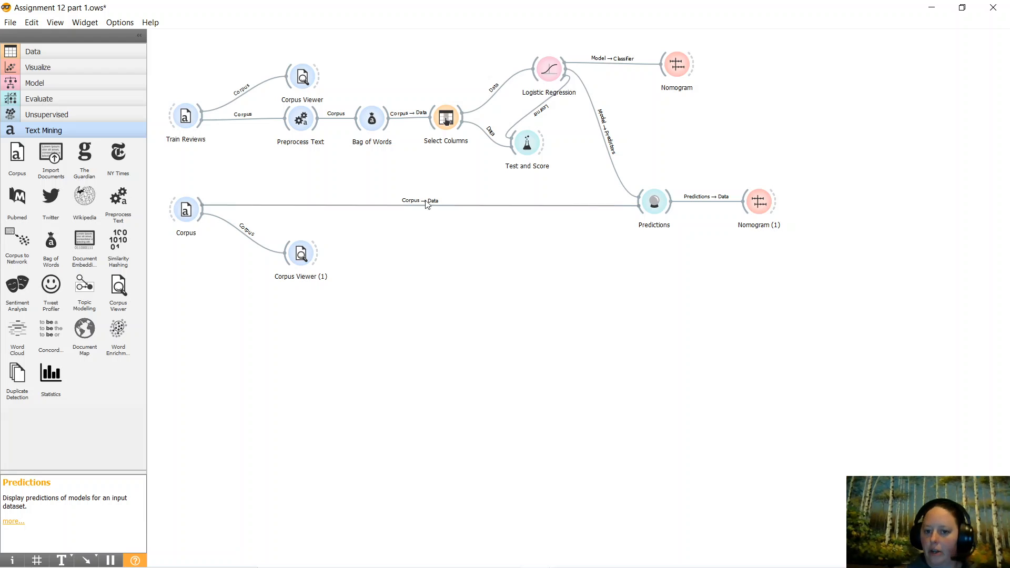
Open the Nomogram (1) widget connected to Predictions, set its scale to Point scale, and close it.
double_click(760, 207)
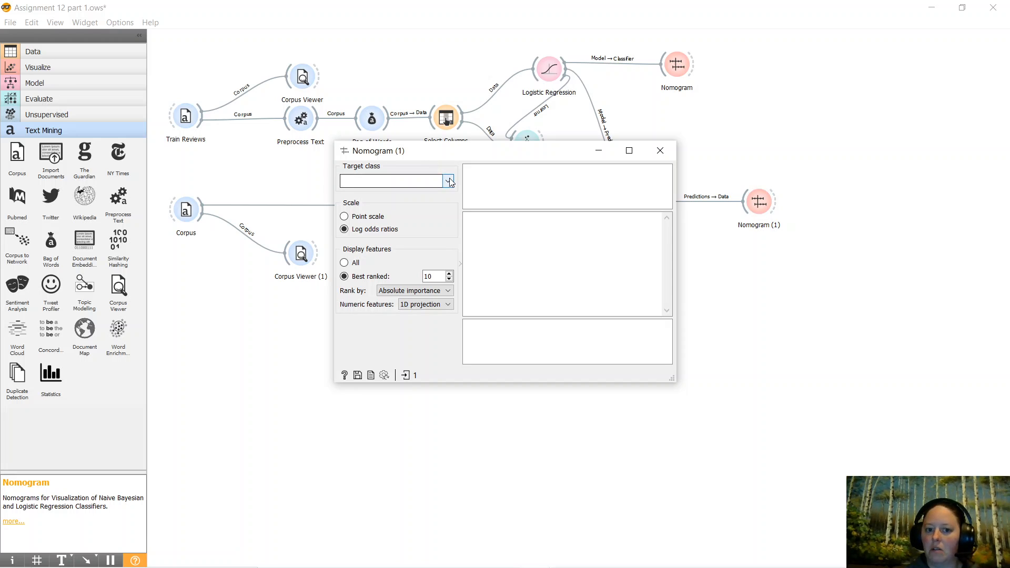
left_click(345, 216)
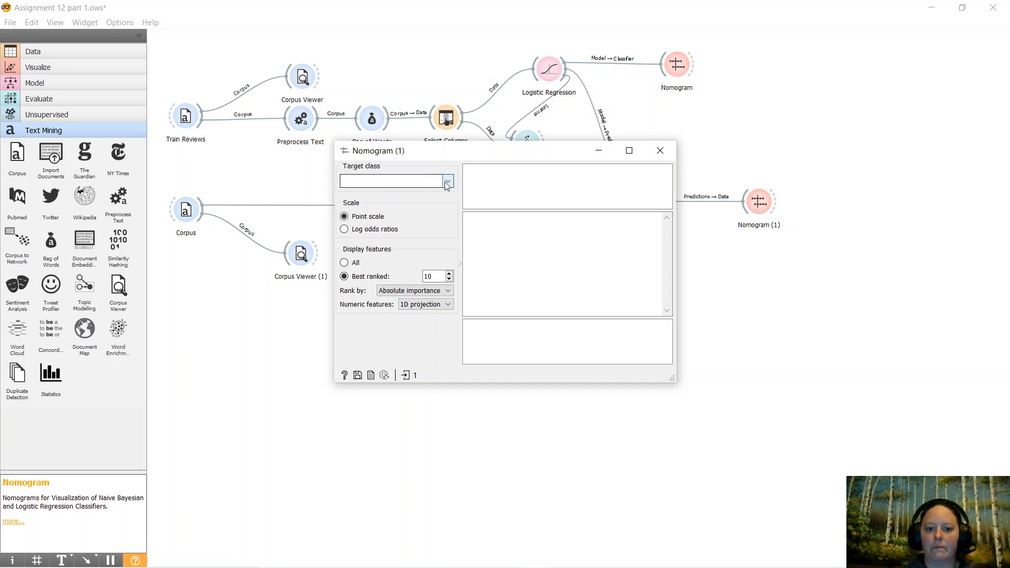
left_click(672, 155)
Reopen the Predictions widget to review the Logistic Regression output for each review, and close it.
left_click(656, 205)
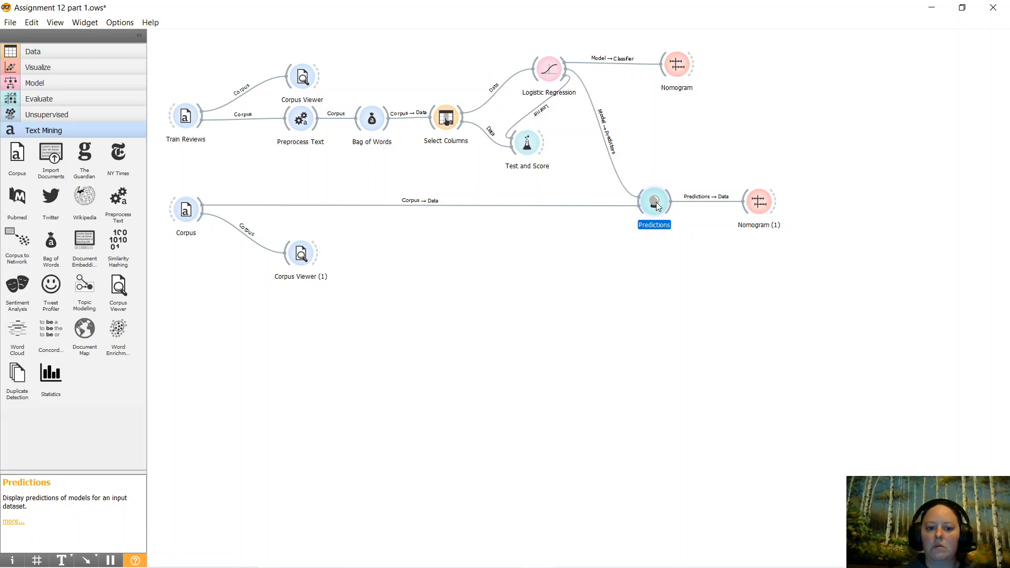
double_click(658, 199)
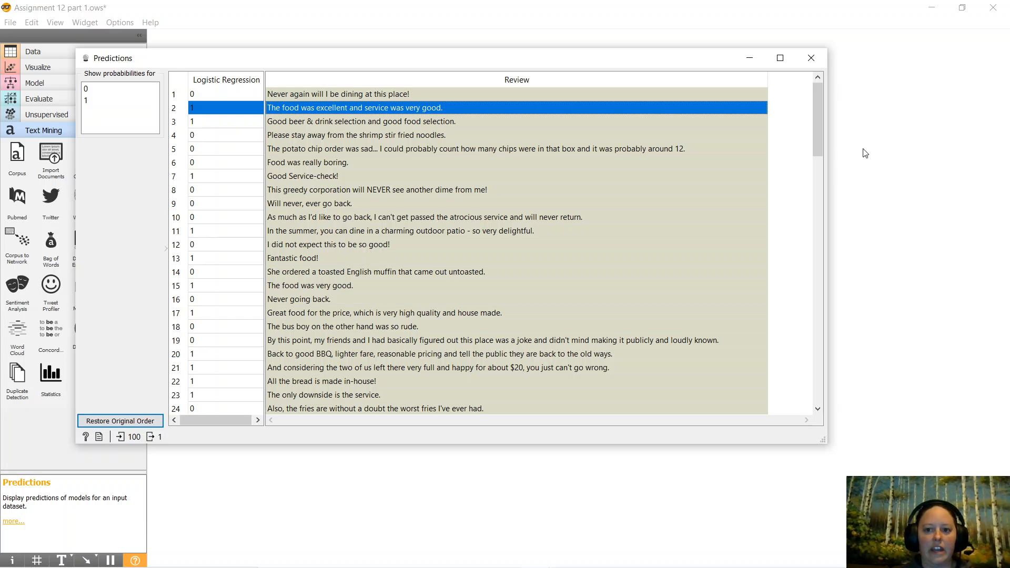
left_click(812, 57)
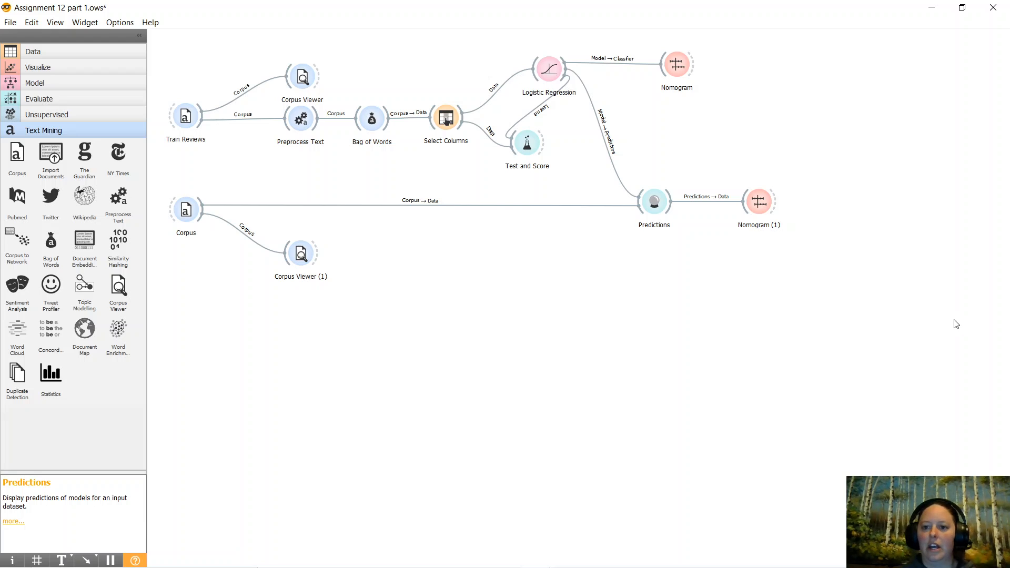